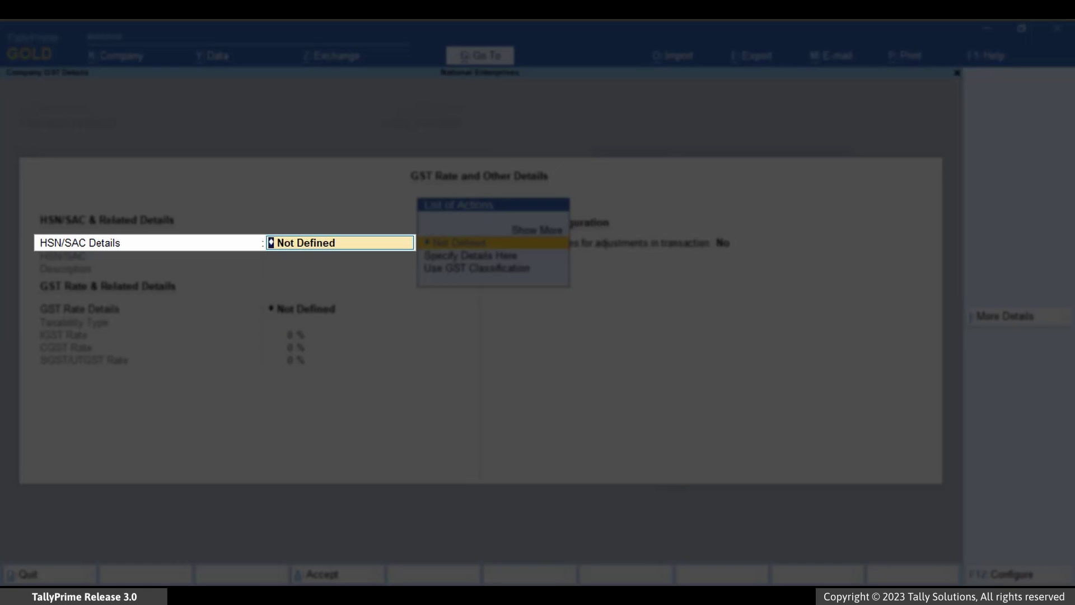
Specify the company's GST rate details here as Taxable with an 18% IGST rate, leaving the HSN/SAC details undefined.
key(Return)
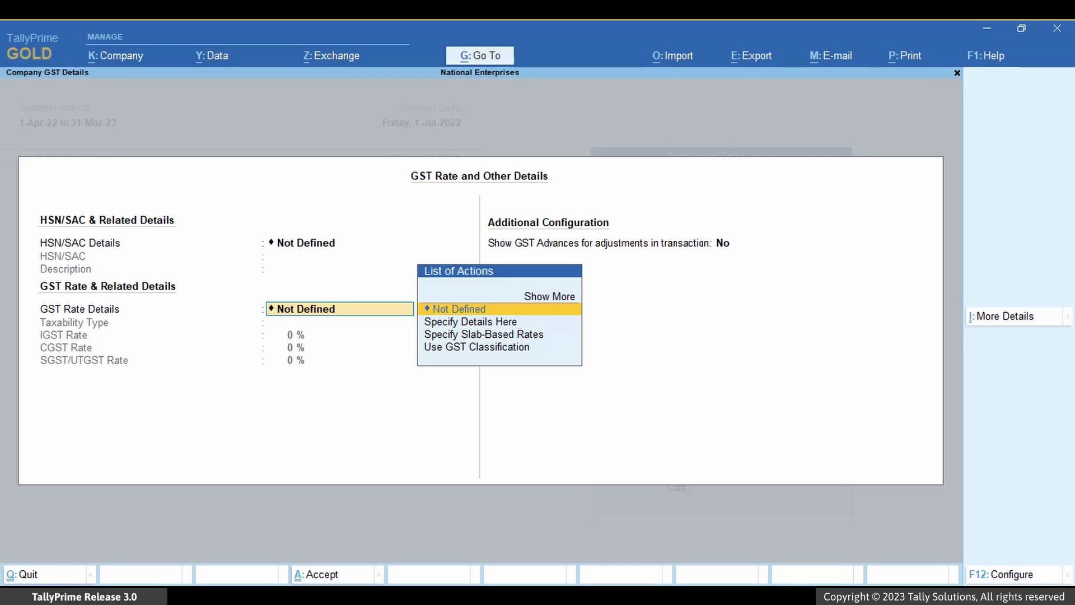
key(Down)
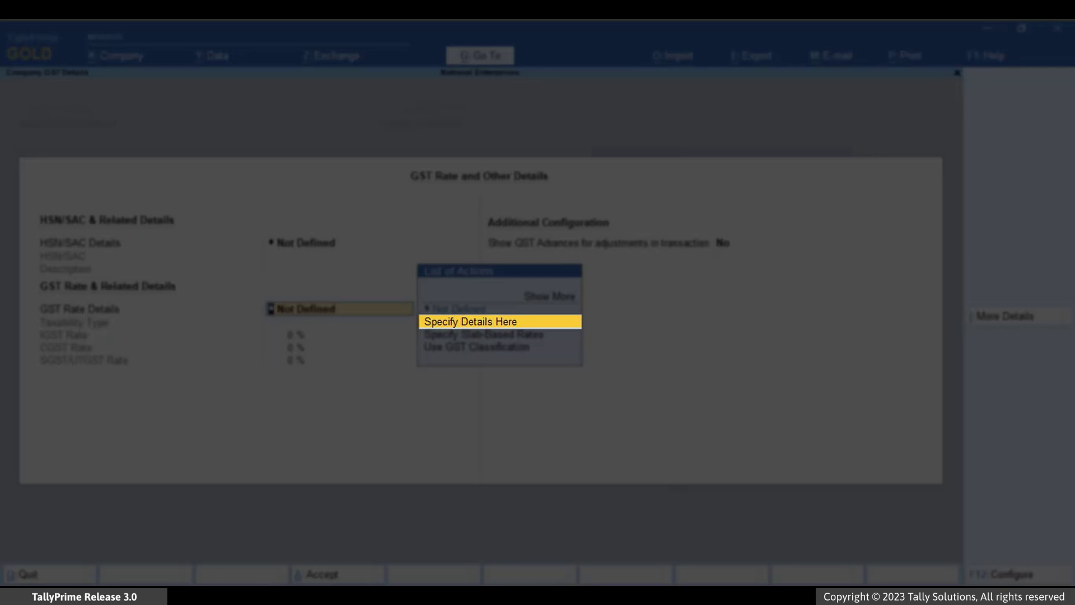
key(Return)
key(Return)
text(18)
key(Return)
key(Return)
key(Return)
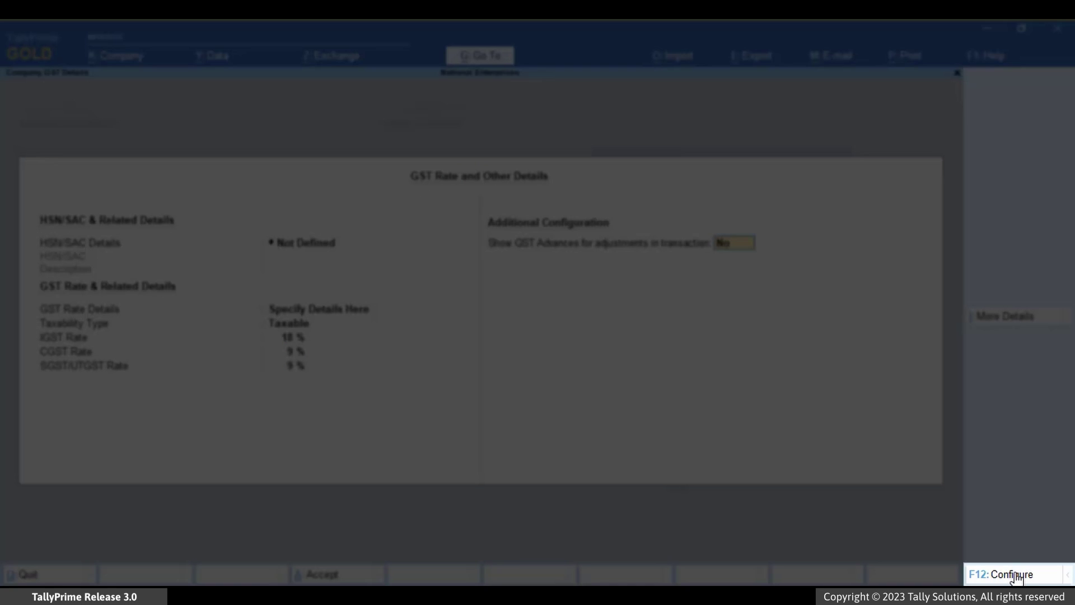
Open the configuration for GST rate and other details and set Show more configurations to Yes.
click(1017, 576)
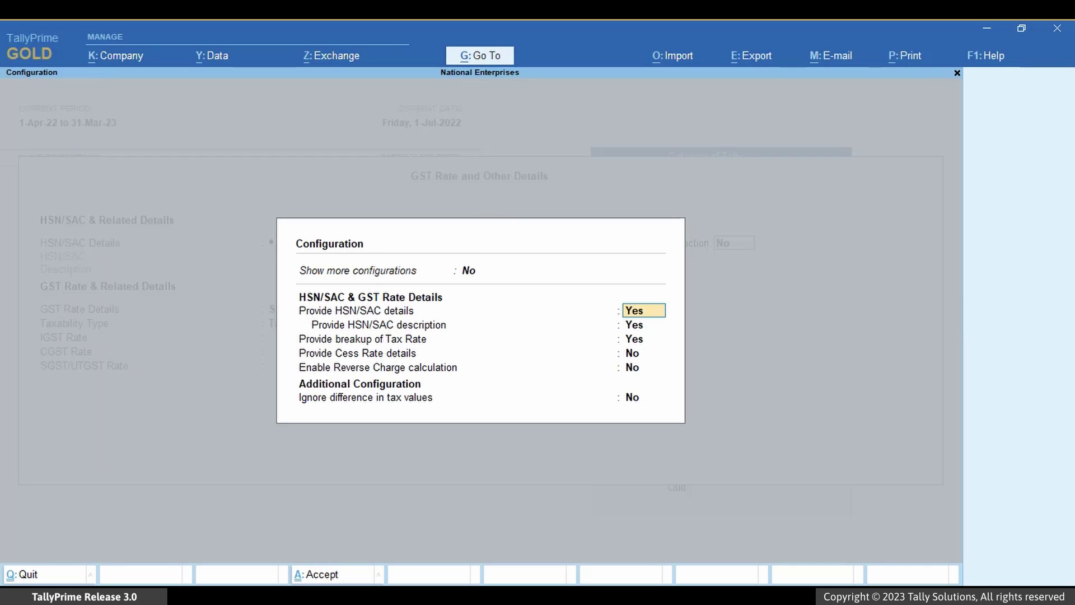
key(Up)
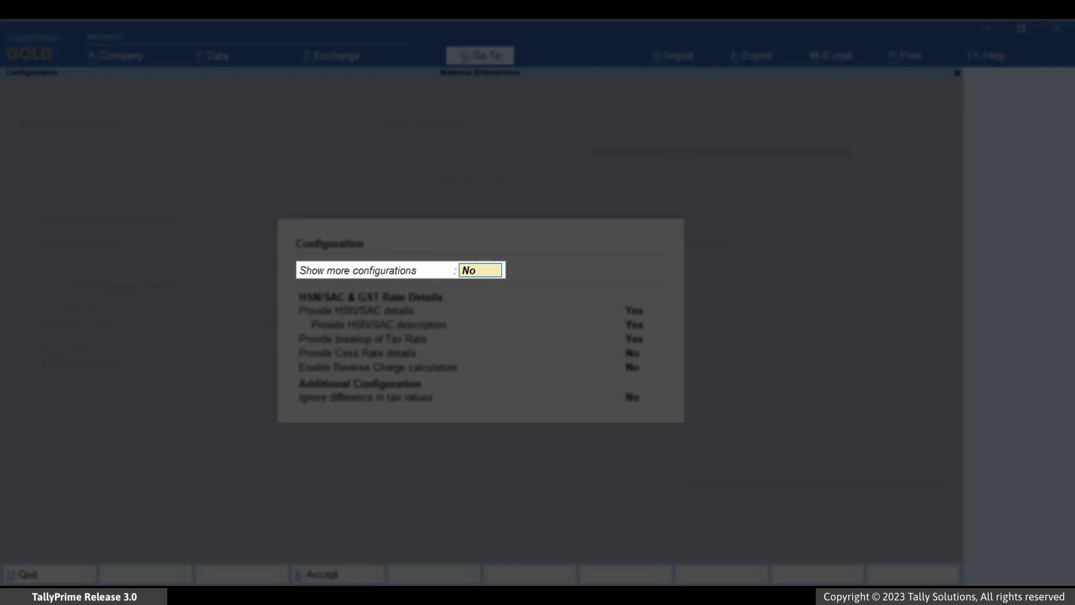
text(y)
key(Return)
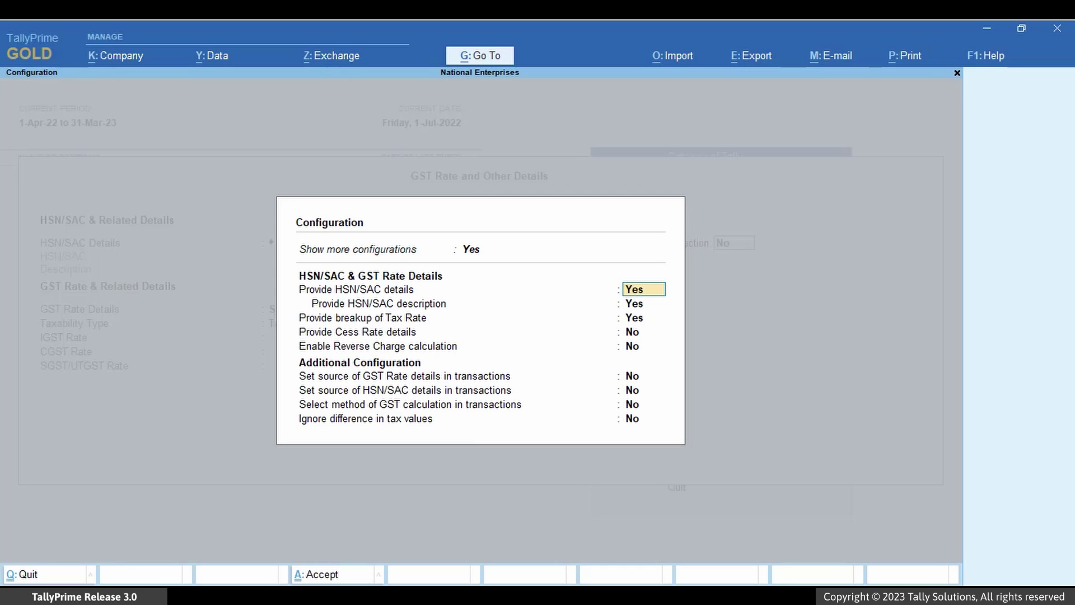
Enable setting the source of GST Rate details and of HSN/SAC details in transactions, and accept the configuration.
key(Return)
key(Return)
key(Return)
key(Return)
key(Return)
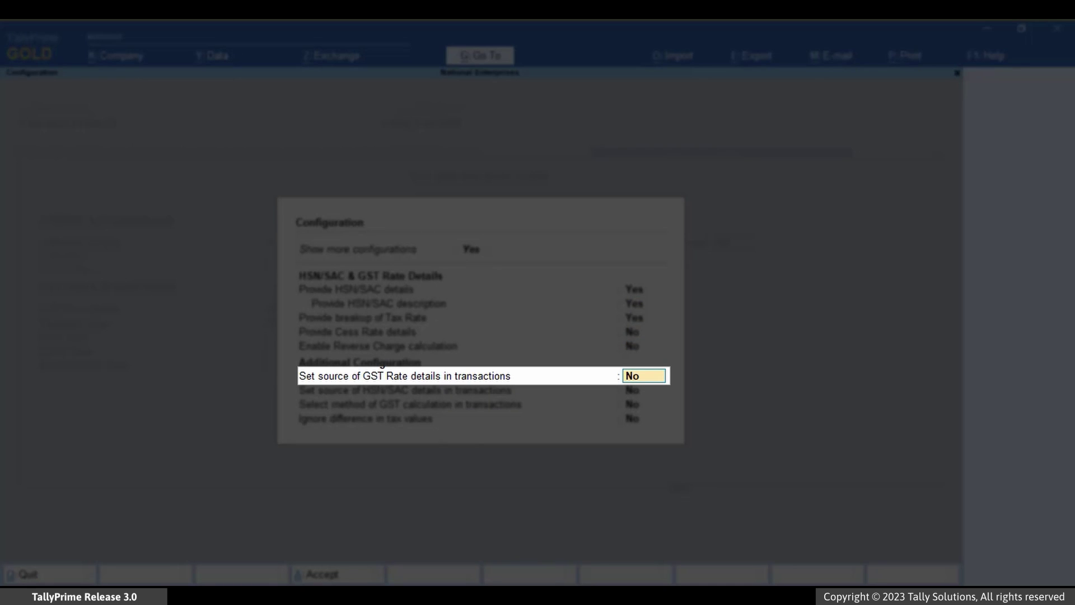
text(y)
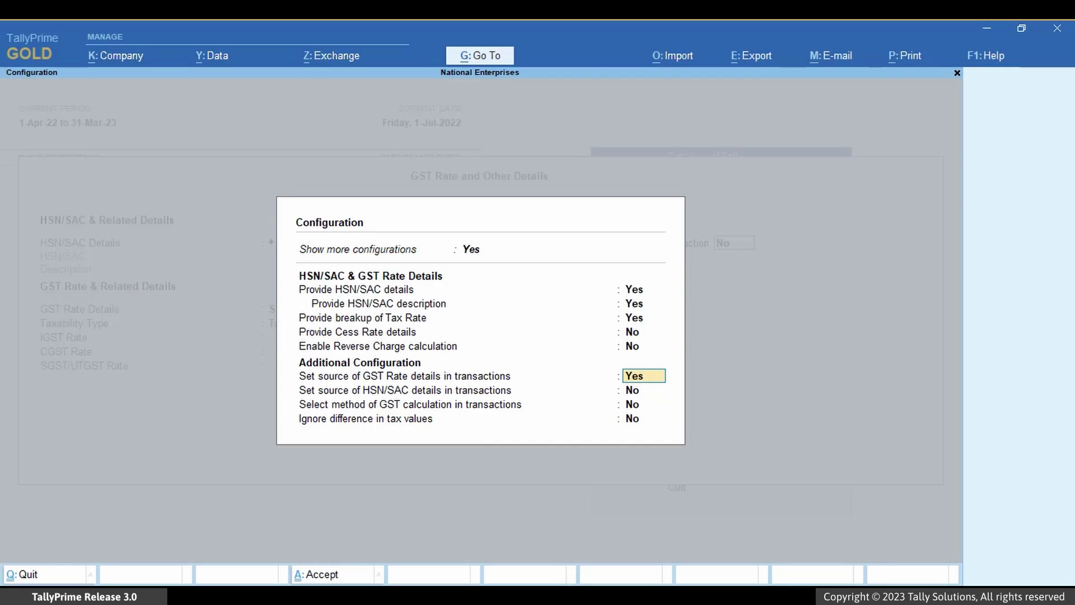
key(Return)
text(ye)
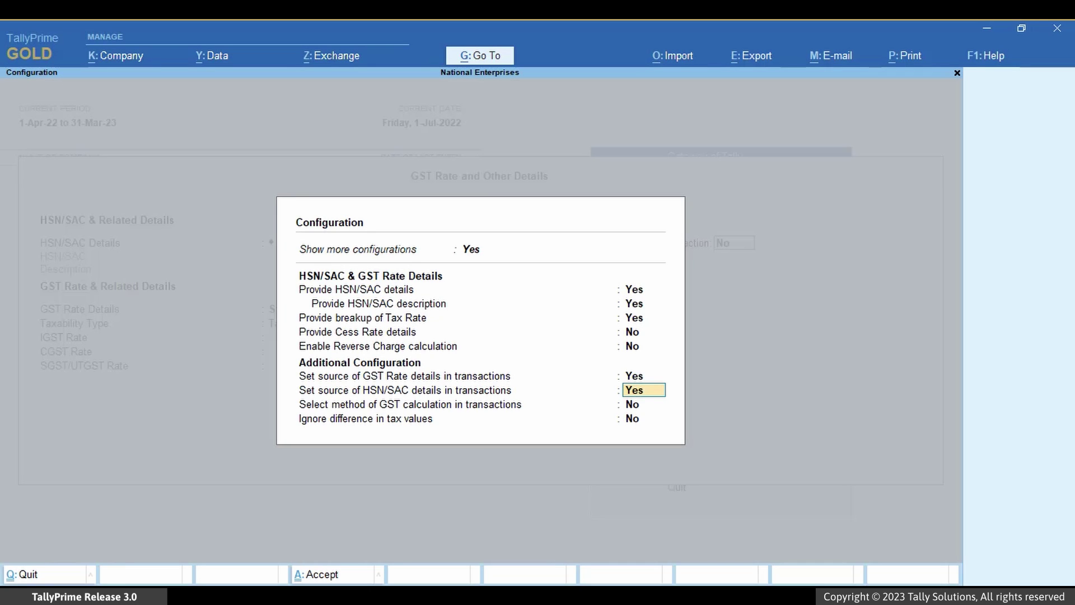
key(Return)
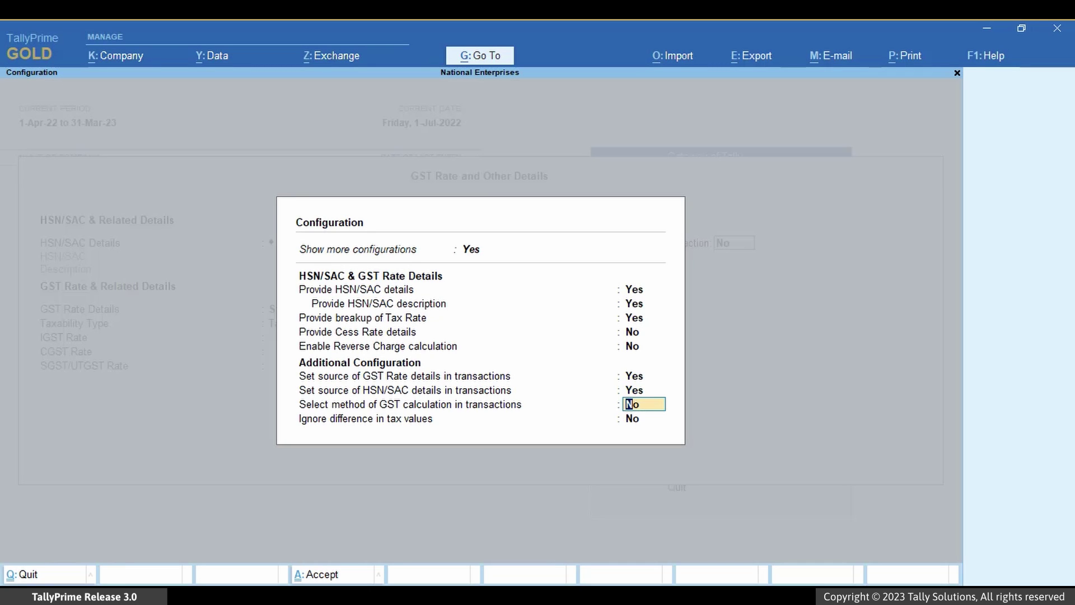
key(ctrl+a)
Set Ledger as the source of GST Rate details and Stock Item as the source of HSN/SAC details in transactions.
key(Return)
key(Return)
key(Return)
key(Return)
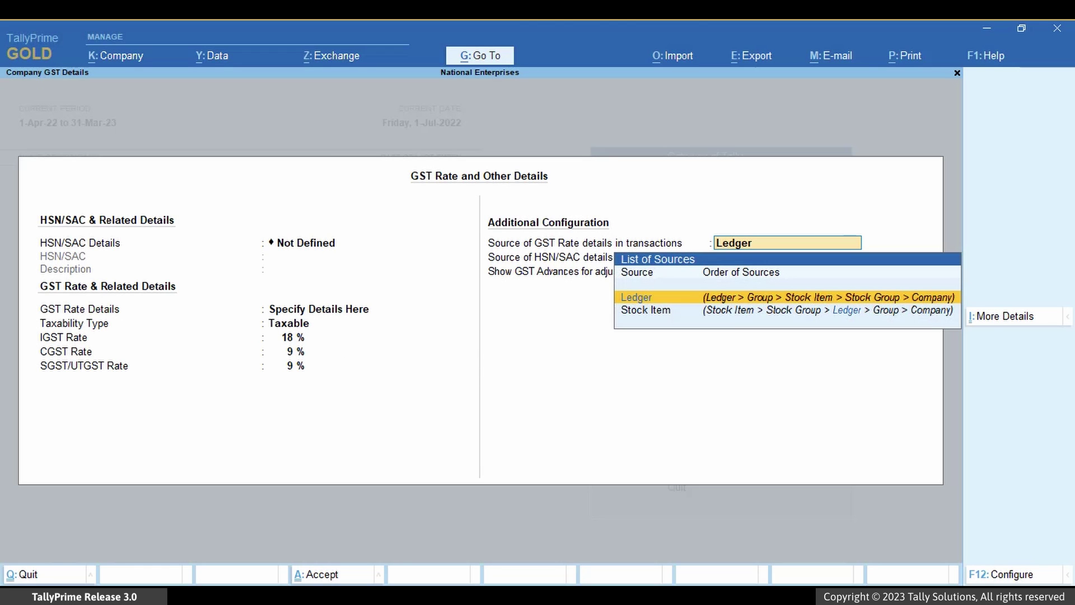
key(Return)
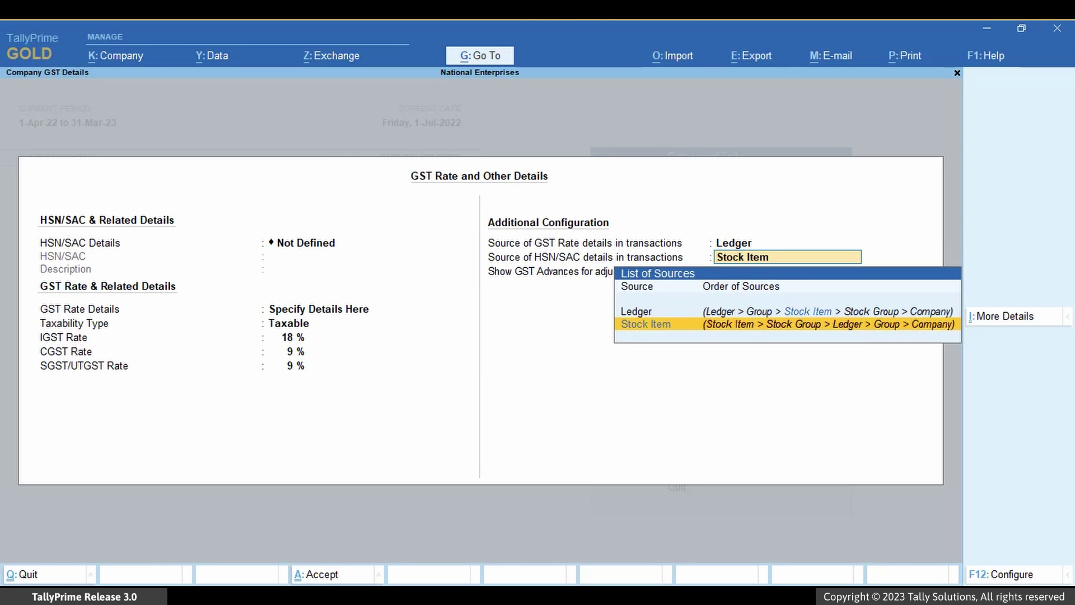
key(Return)
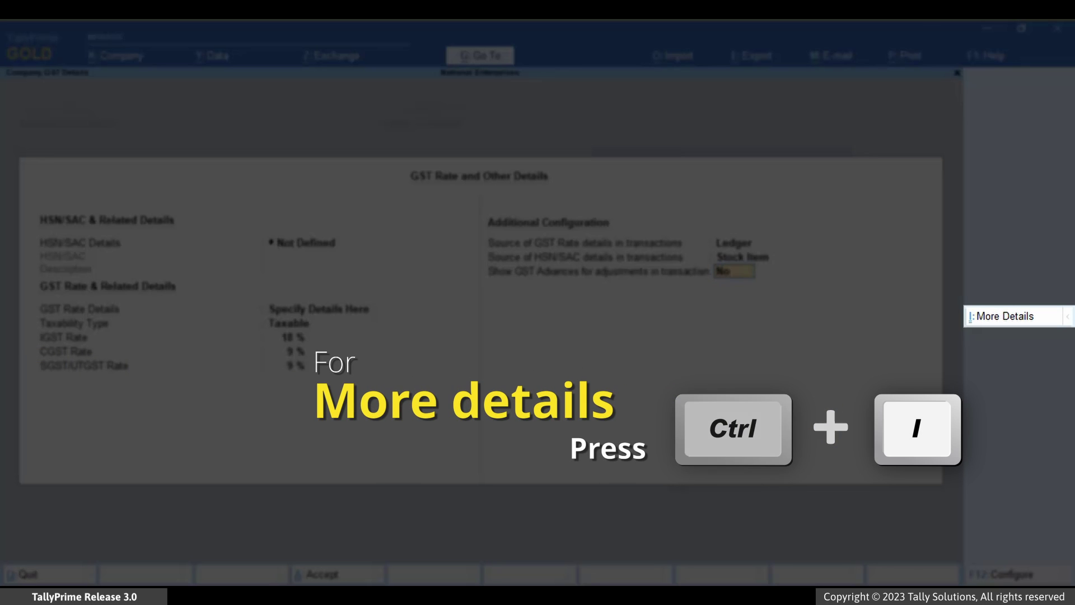
Review the company's GST Rate & Related Details (History) from the expanded additional details, and quit it without saving.
key(ctrl+i)
key(Up)
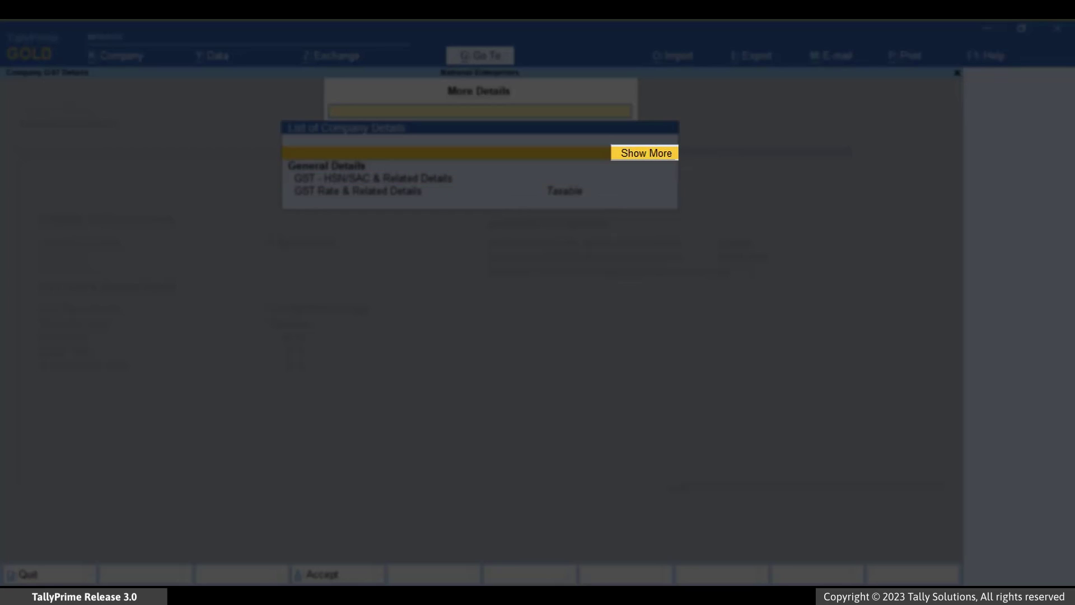
key(Return)
key(Down)
key(Down)
key(Down)
key(Down)
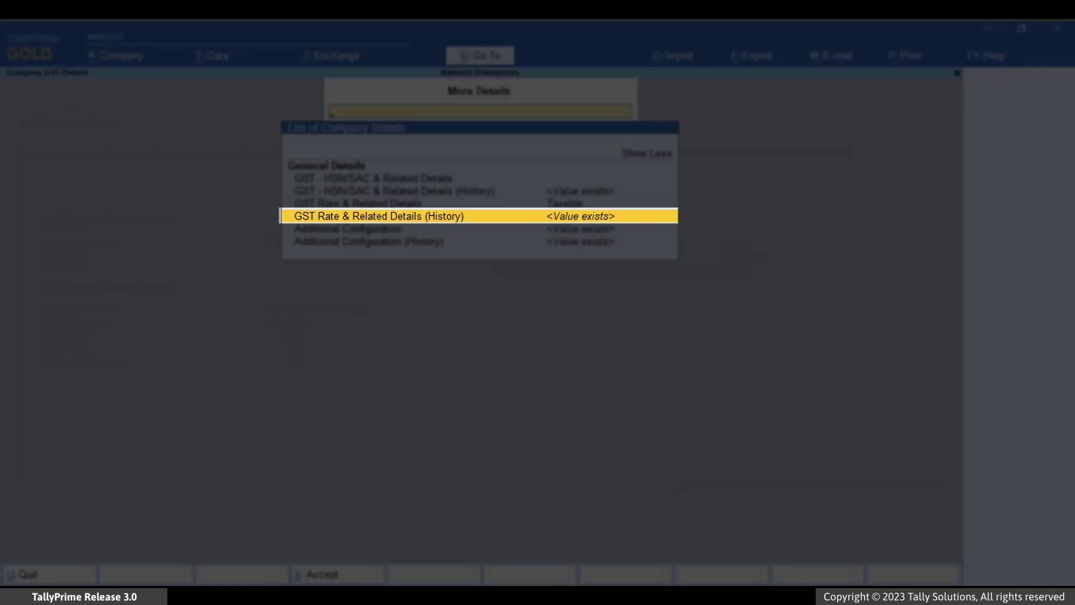
key(Return)
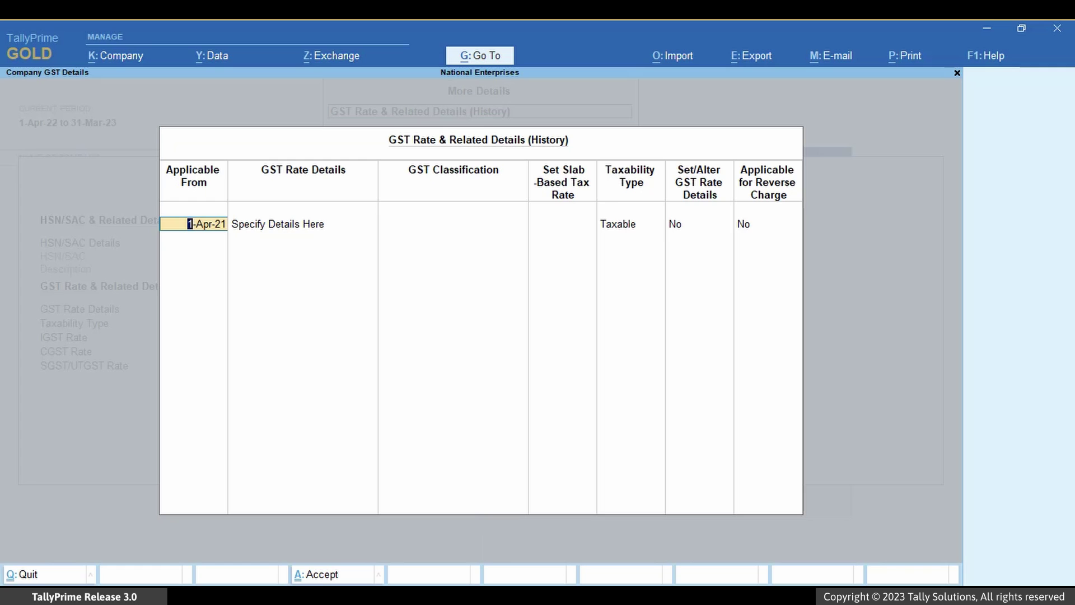
key(BackSpace)
key(Escape)
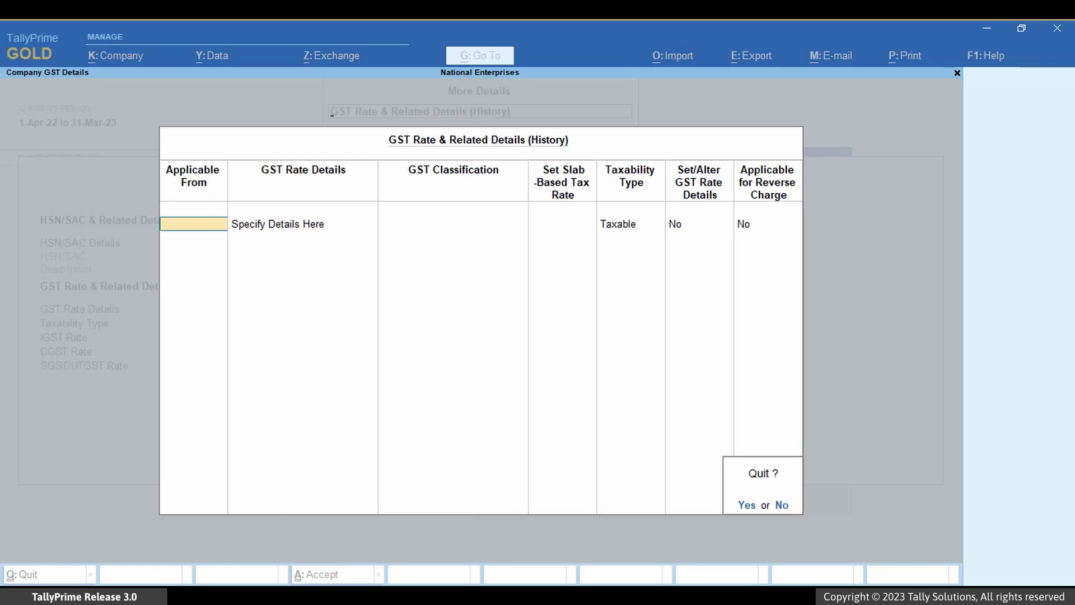
key(y)
Save the company GST details and features, accepting the master with GST status updated while opening Returns.
key(ctrl+a)
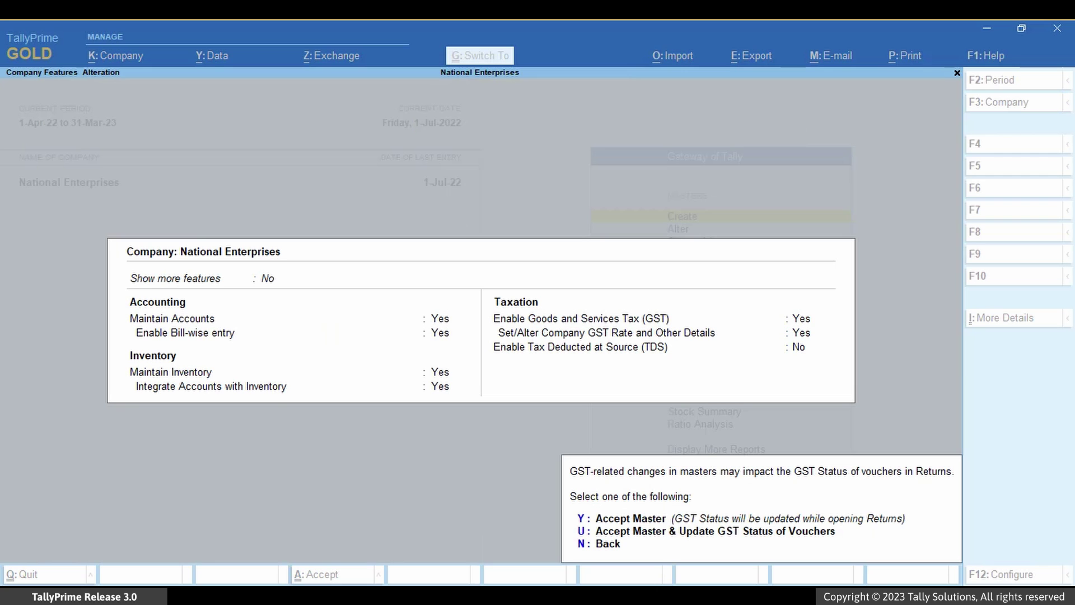
key(y)
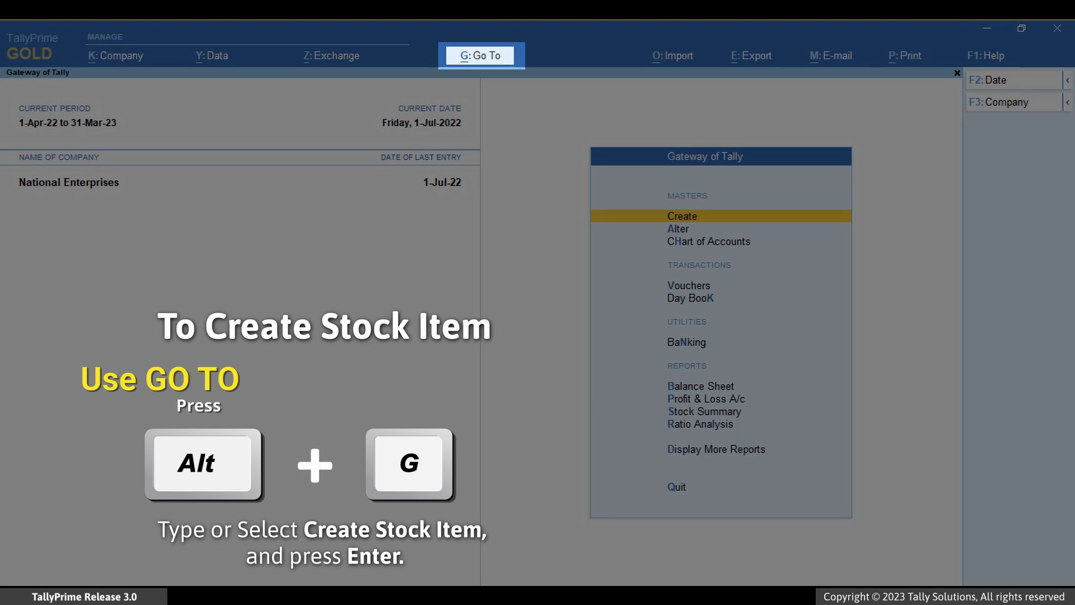
Start creating a new Stock Item master from the inventory masters.
key(alt+g)
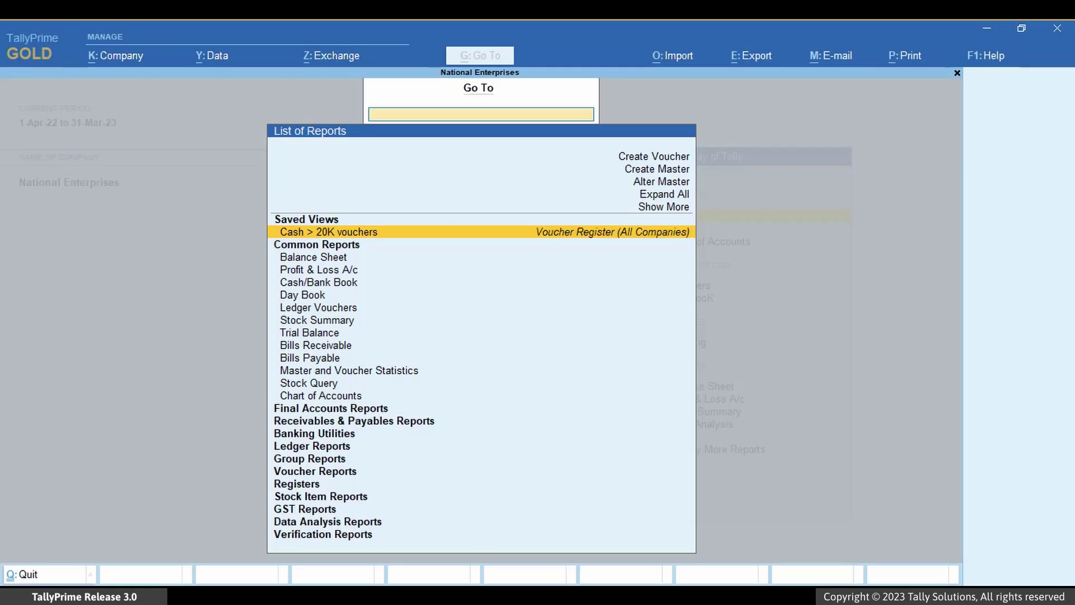
key(Up)
key(Up)
key(Up)
key(Up)
key(Return)
key(Down)
key(Down)
key(Down)
key(Down)
key(Down)
key(Down)
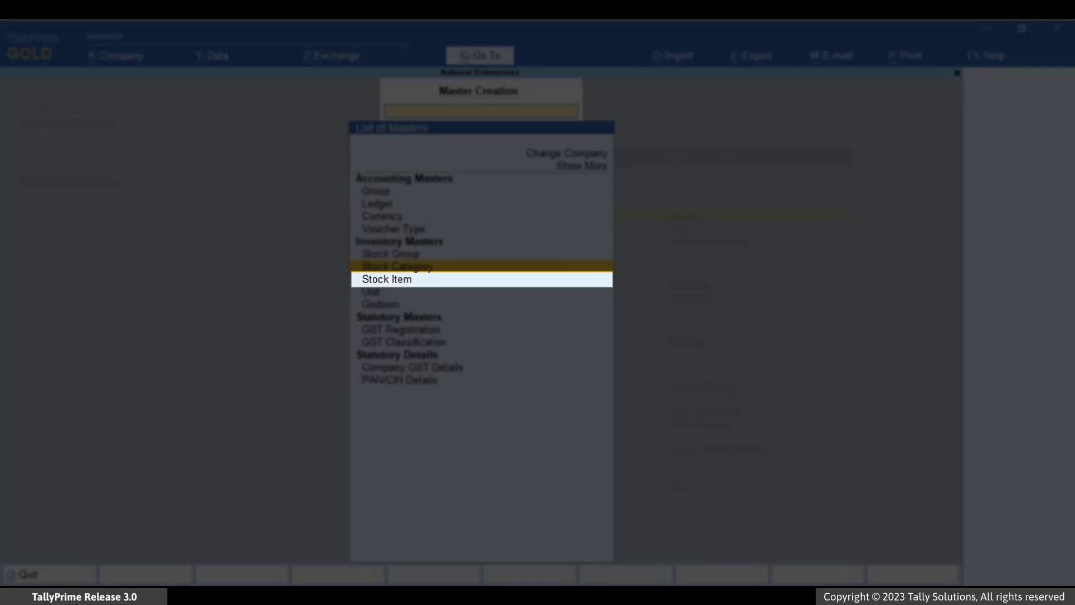
key(Return)
Name the stock item Handmade Soap, place it under Soaps with unit no, and keep GST applicable.
text(Handmade Soap)
key(Return)
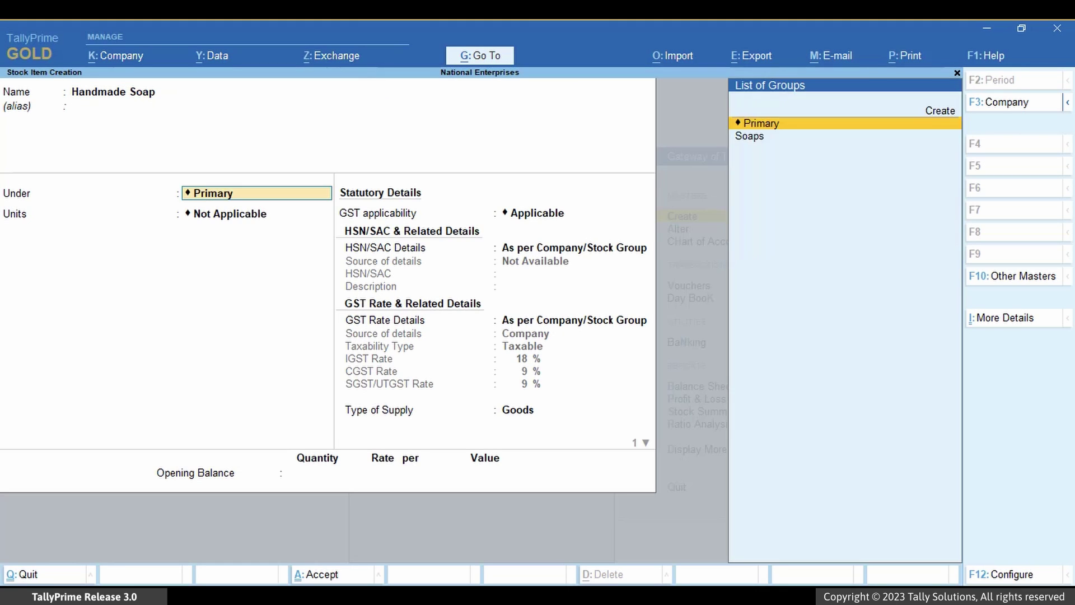
key(Down)
key(Return)
text(no)
key(Return)
key(Return)
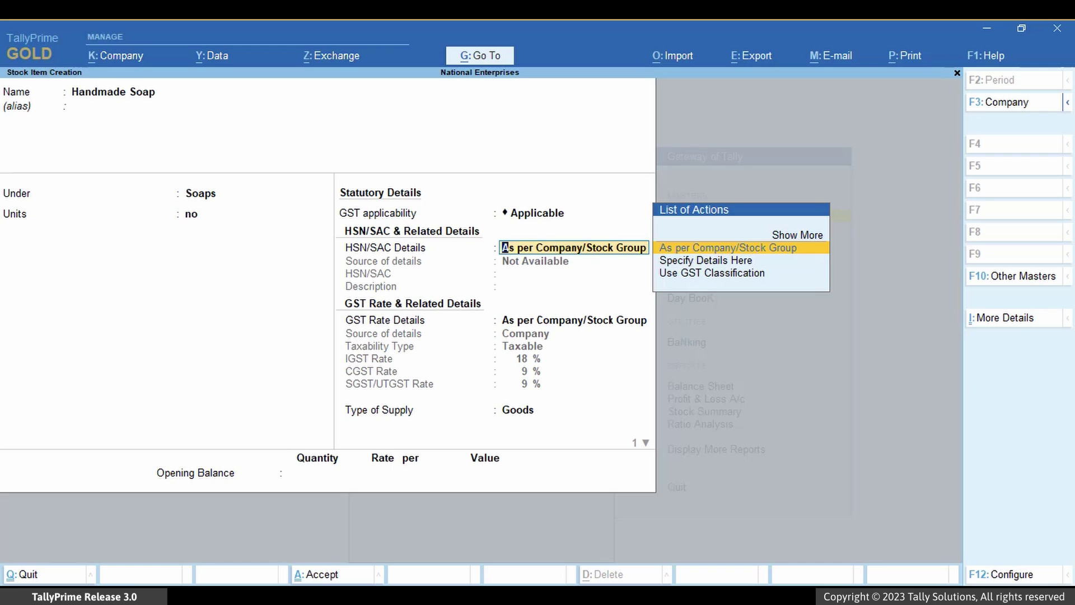
Specify the item's own HSN/SAC as 34011919 with the description "Other Bars and Blocks, Handmade Soap".
key(Down)
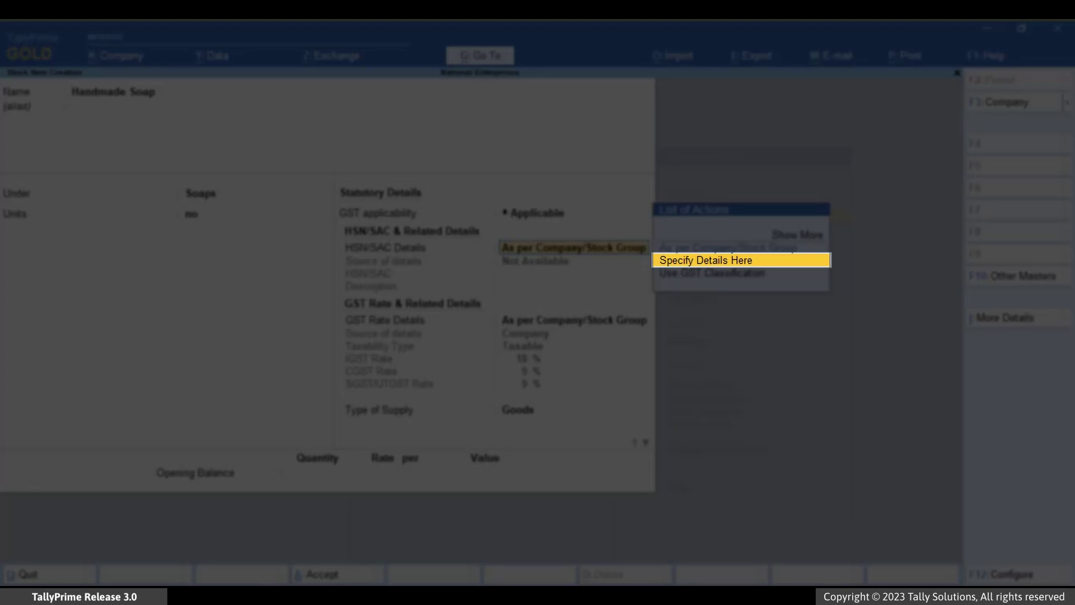
key(Return)
text(34011919)
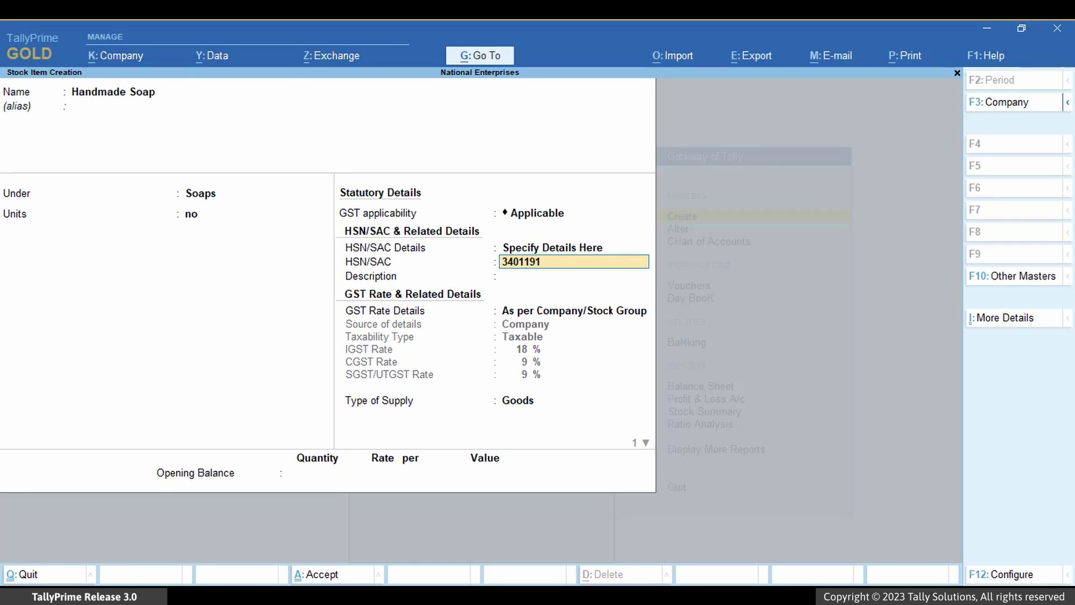
key(Return)
text(Other Bars and Blocks)
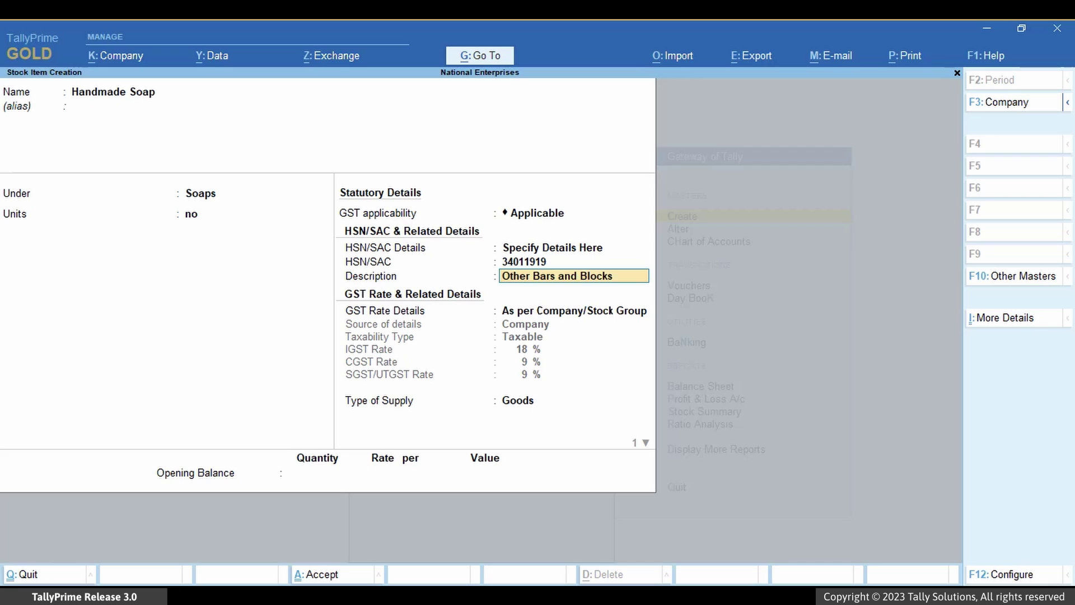
text(, Handmade Soap)
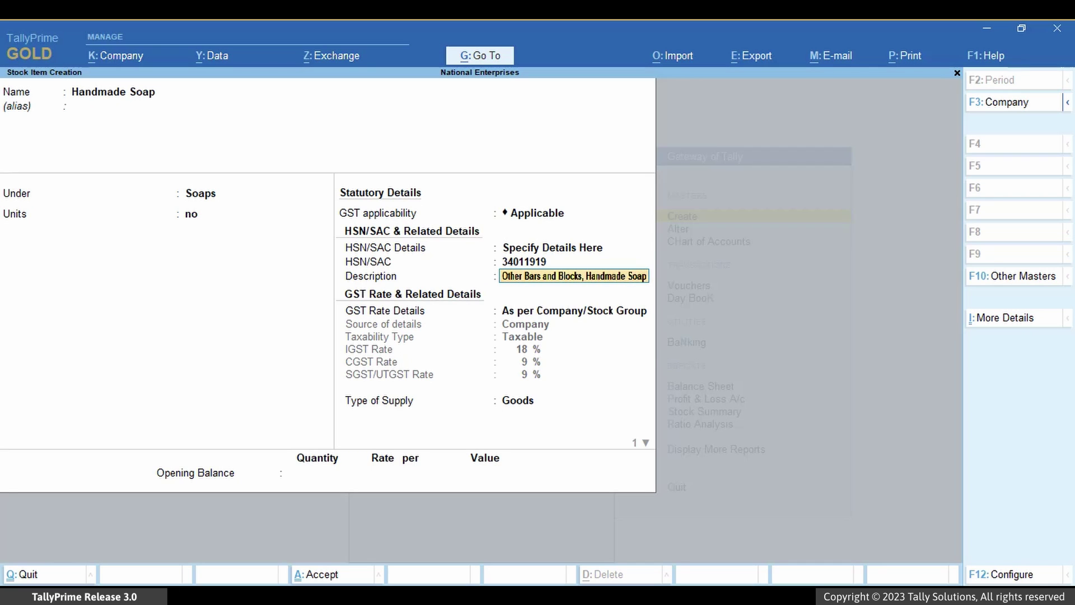
key(Return)
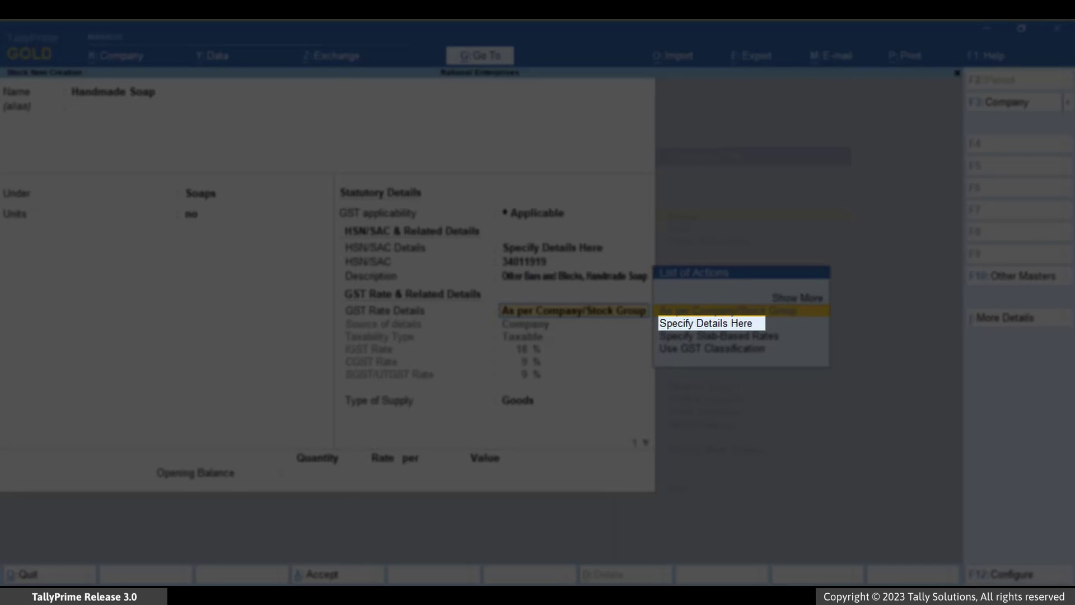
Keep the GST rate As per Company/Stock Group and supply type Goods, and save the Handmade Soap stock item.
key(Return)
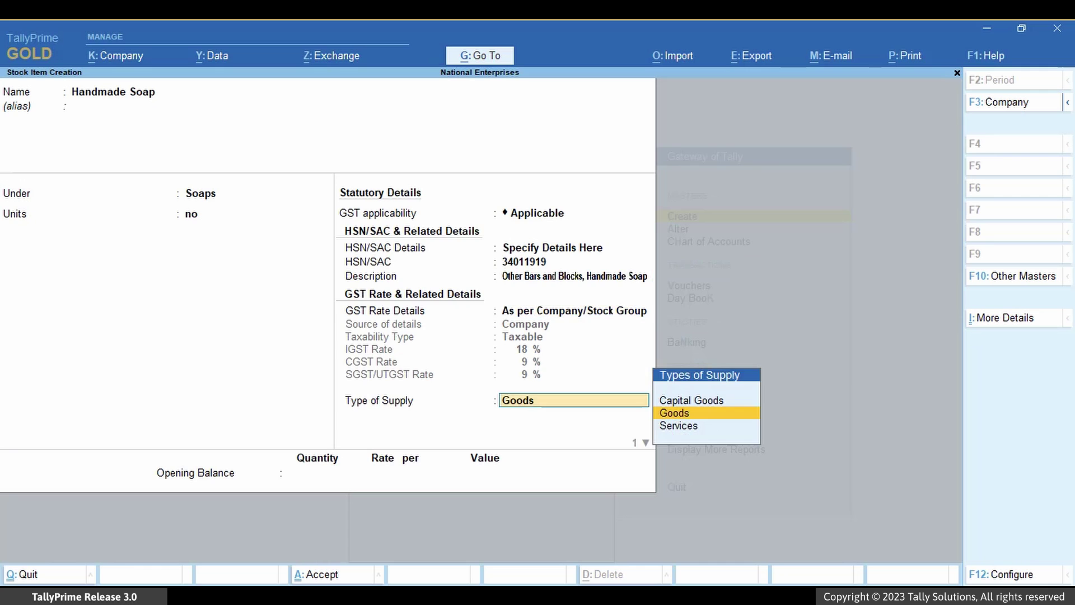
key(Return)
key(Return)
key(Return)
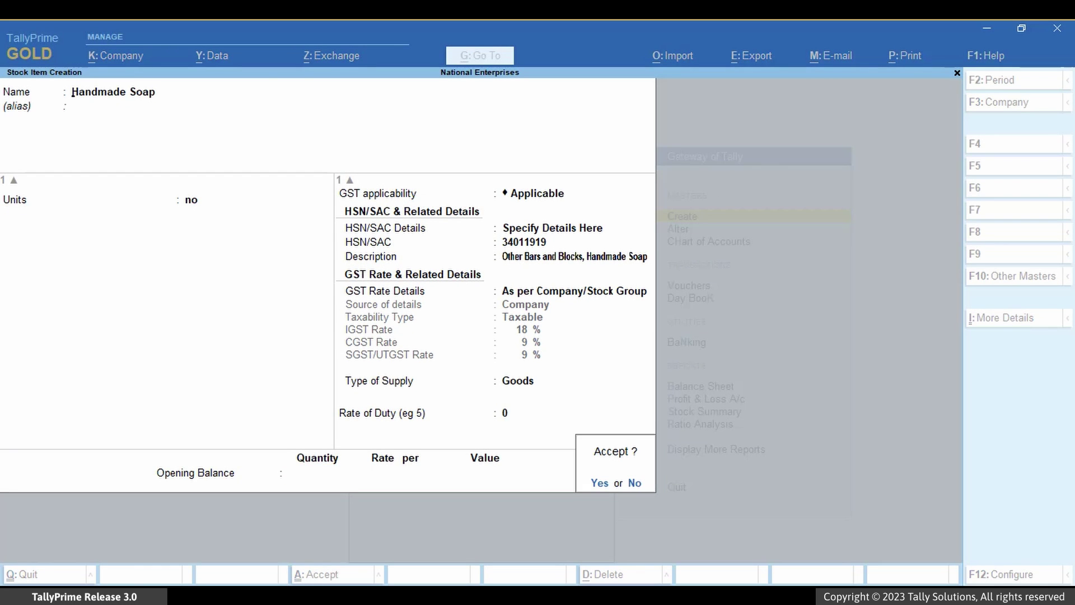
key(Return)
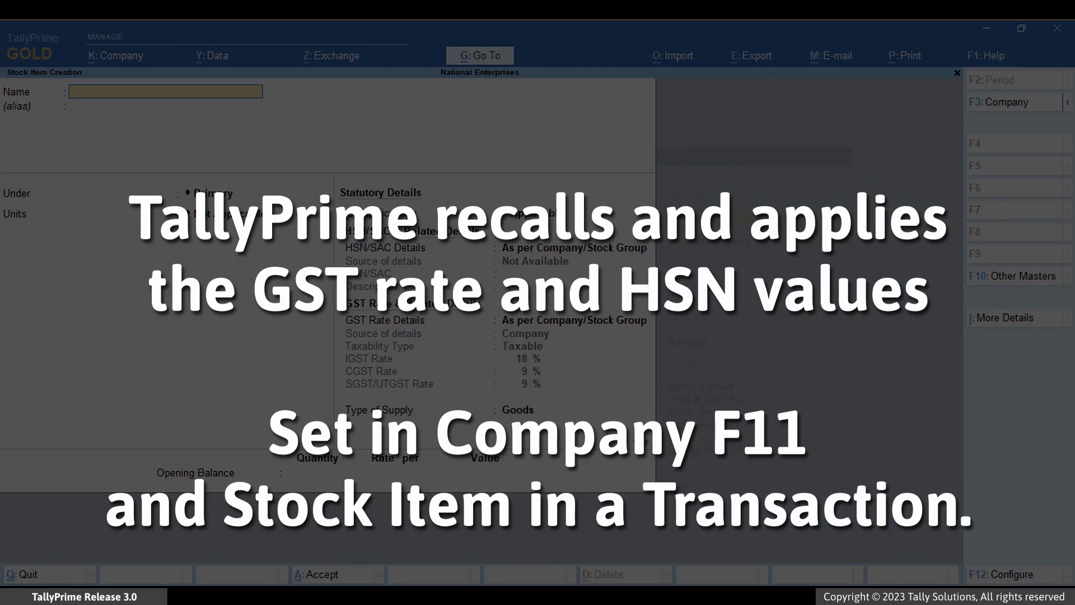
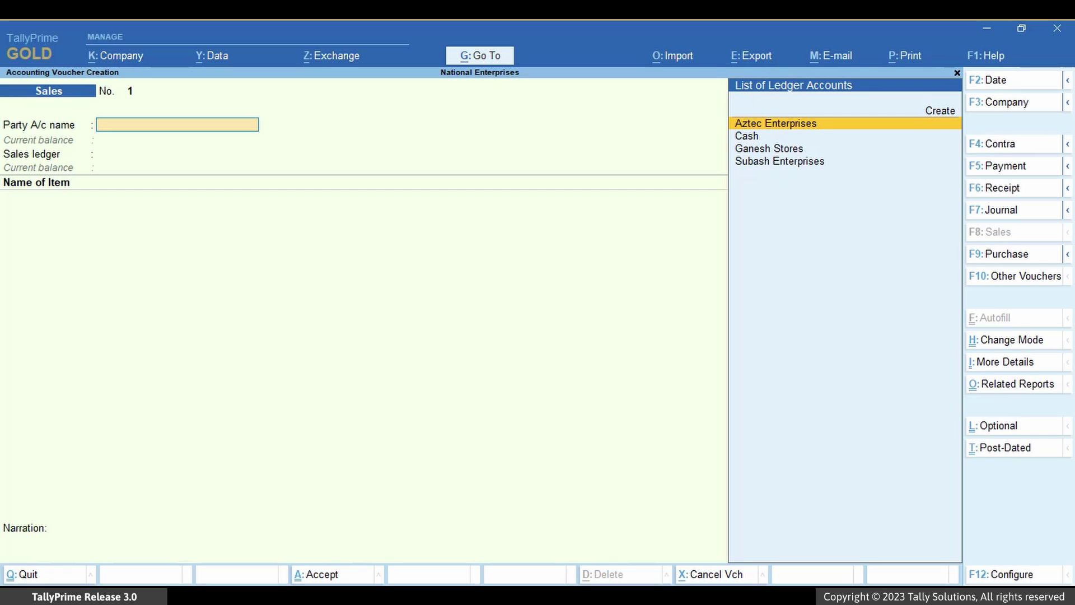
Choose Ganesh Stores as the sales voucher's party account and accept the dispatch details.
key(Down)
key(Down)
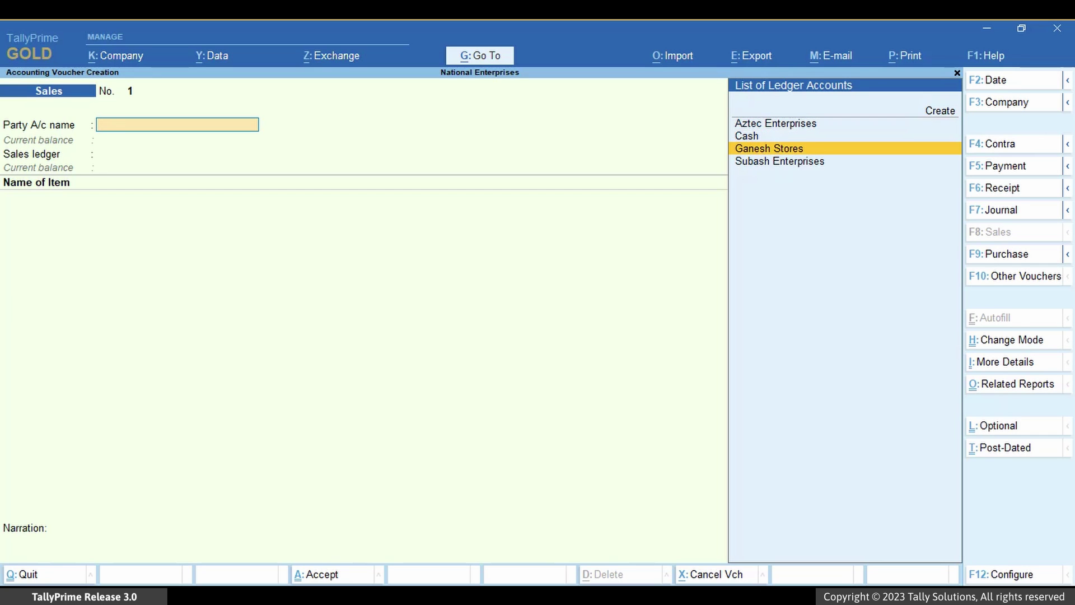
key(Return)
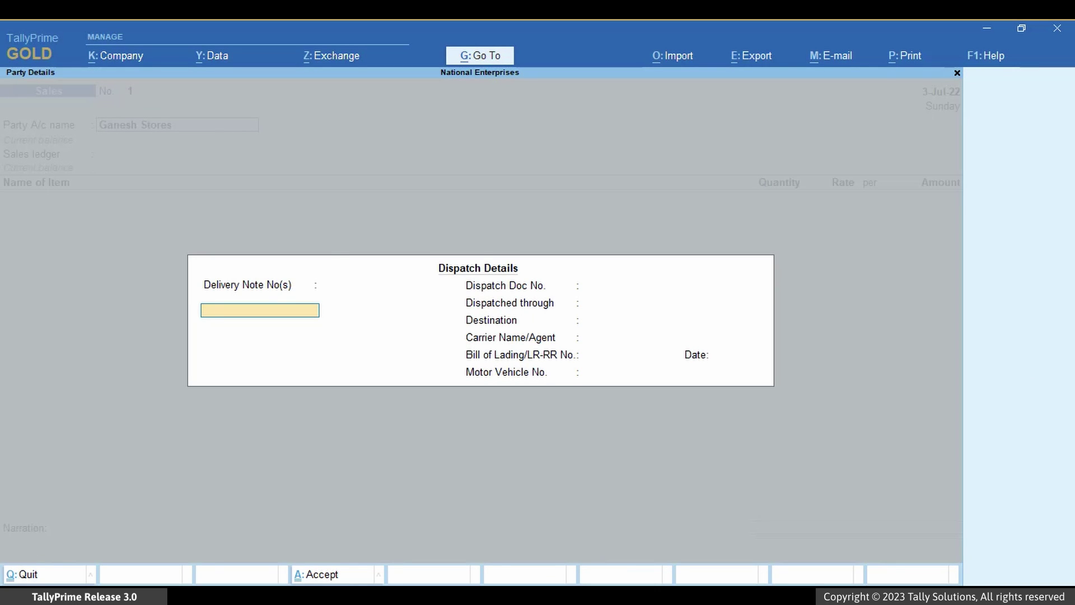
key(ctrl+a)
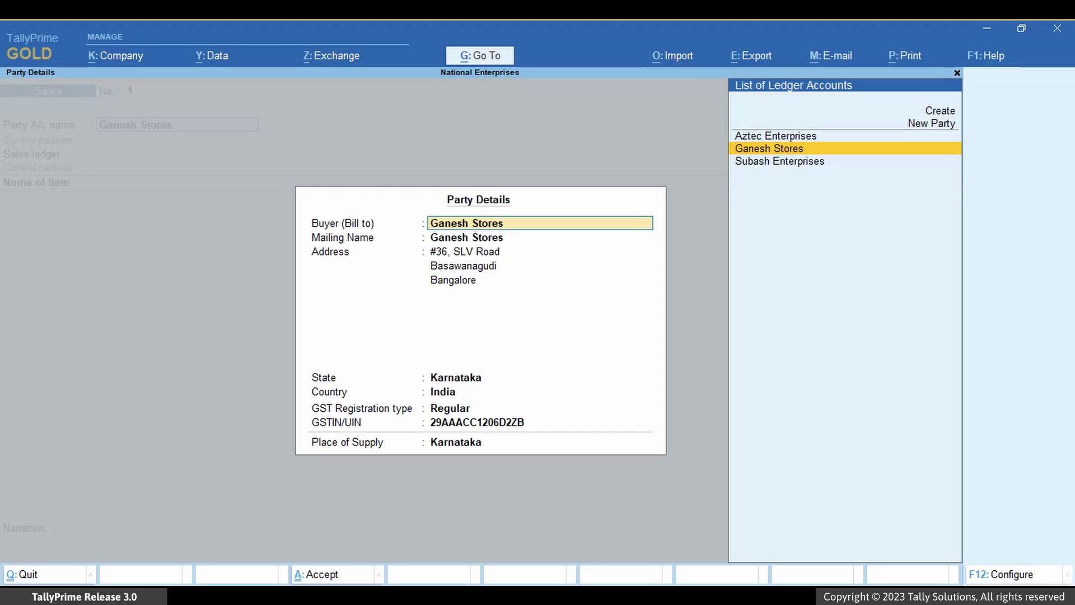
Accept the party details for Ganesh Stores and choose Sales as the voucher's sales ledger.
key(ctrl+a)
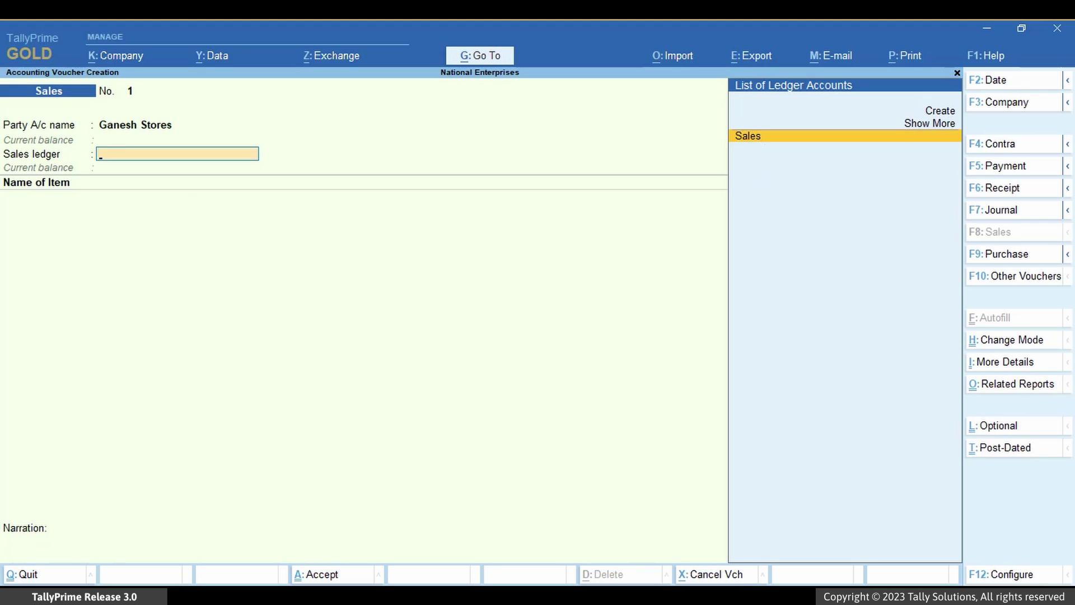
key(Return)
Add the stock item Handmade Soap to the sales voucher with quantity 171 no and rate 200.
key(Down)
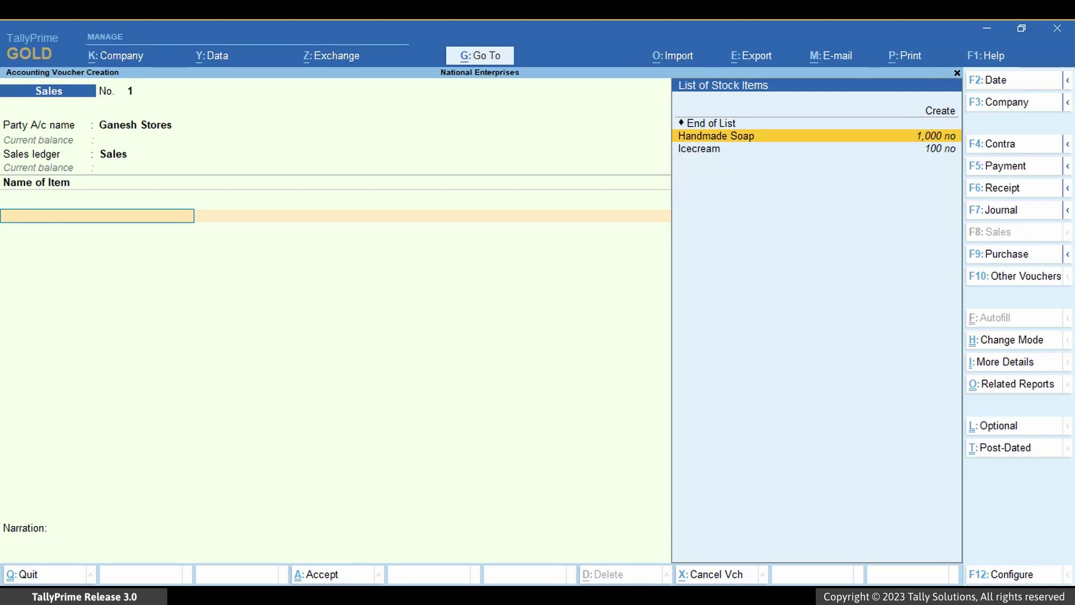
key(Return)
text(171 no)
key(Return)
text(200)
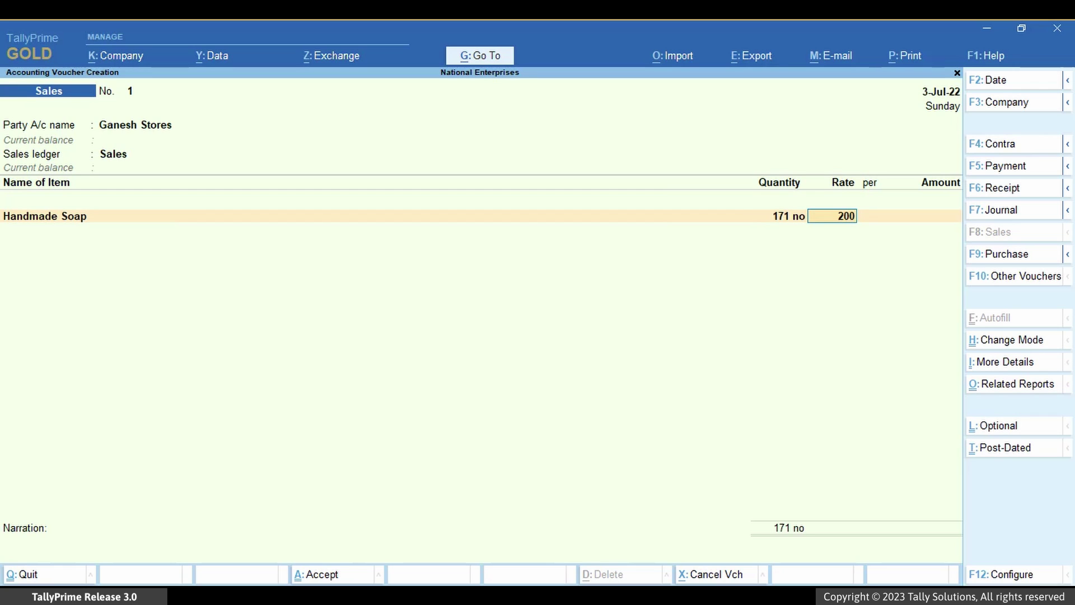
key(Return)
key(Return)
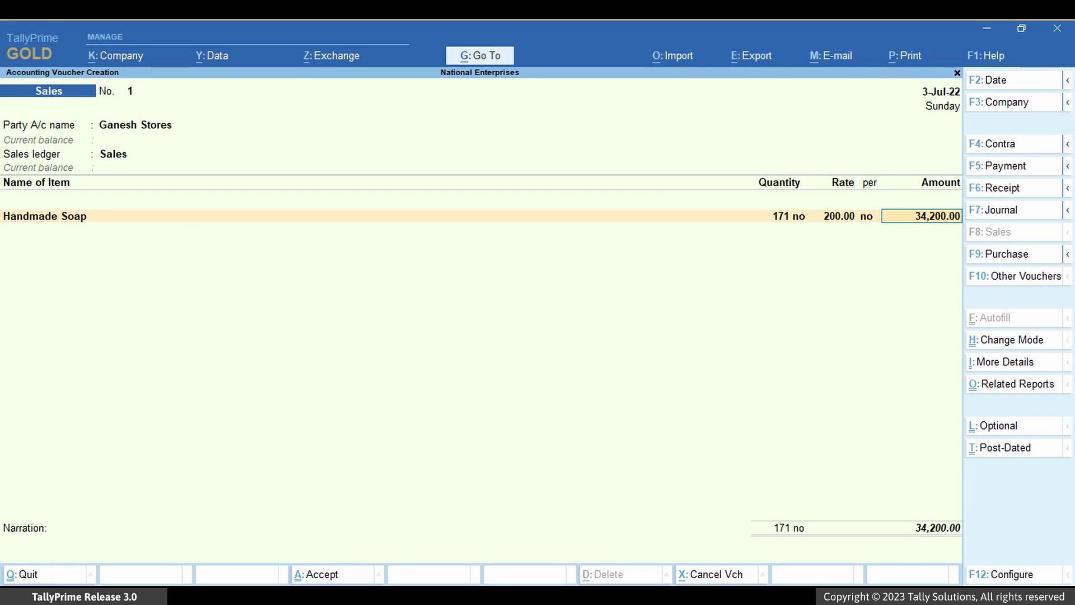
Keep the item's GST rate and HSN/SAC details As per Masters/Company and supply type Goods, and accept them.
key(Return)
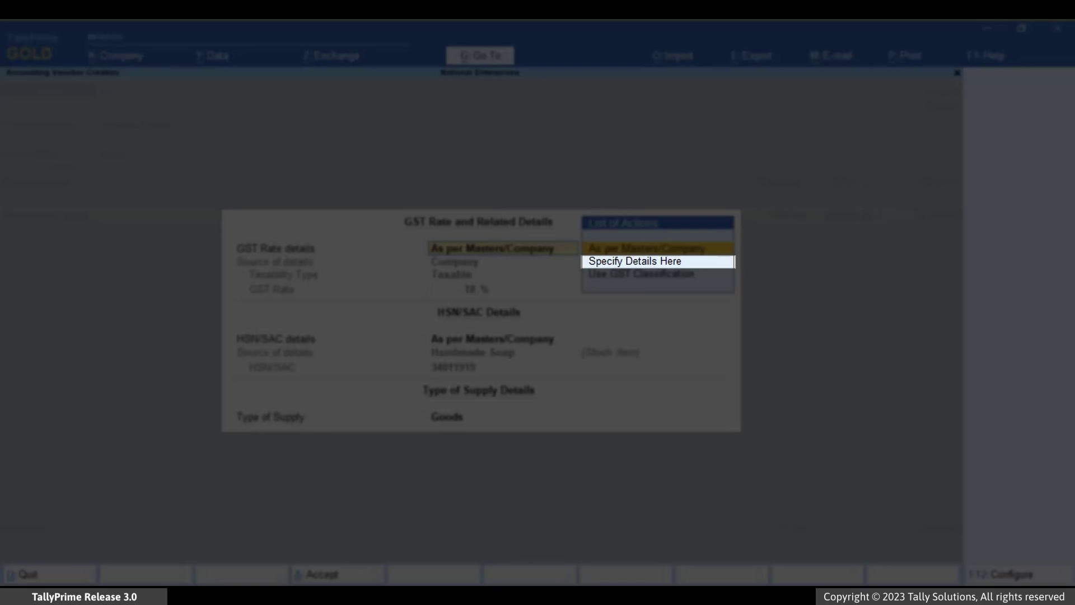
click(635, 261)
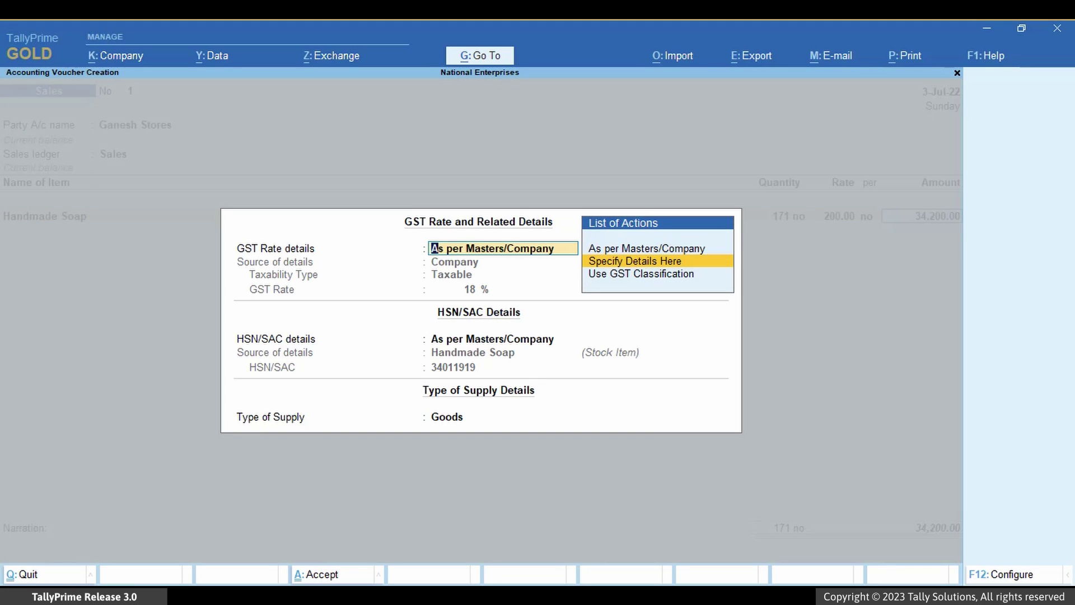
click(647, 248)
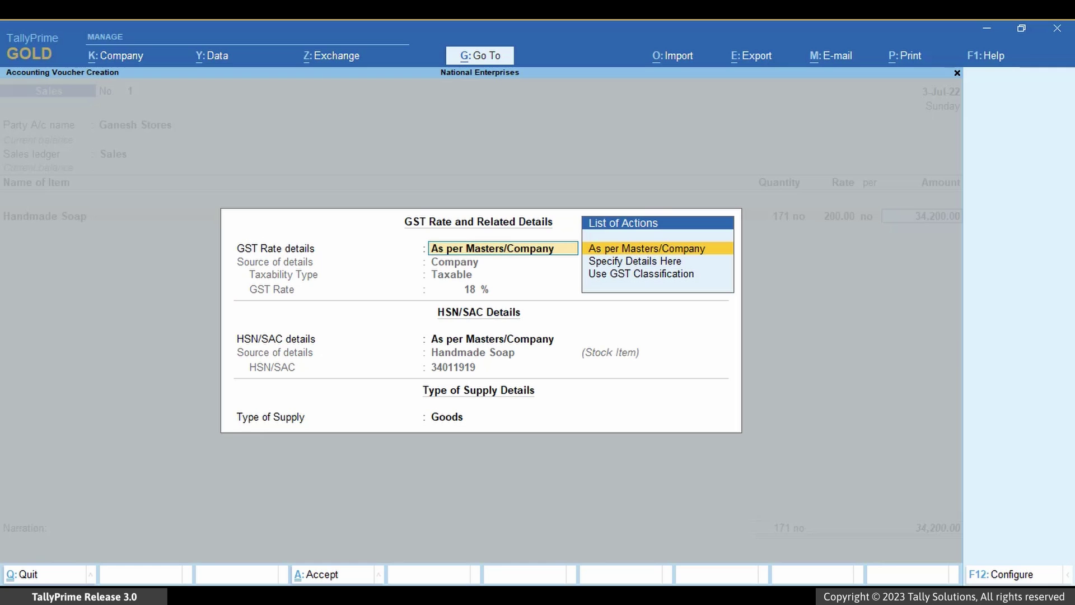
key(Return)
key(Return)
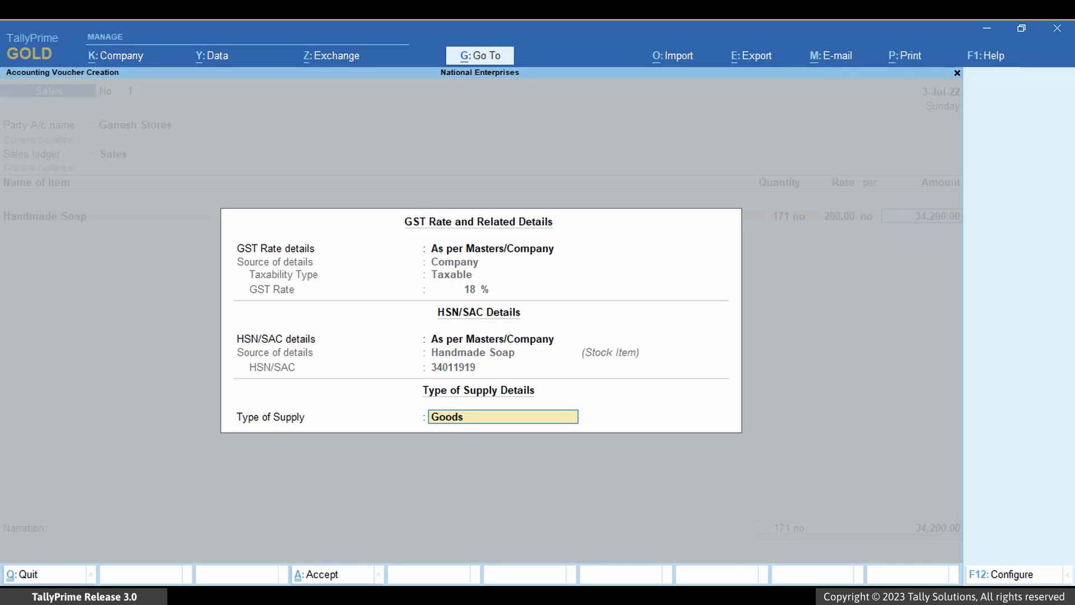
key(Return)
key(Return)
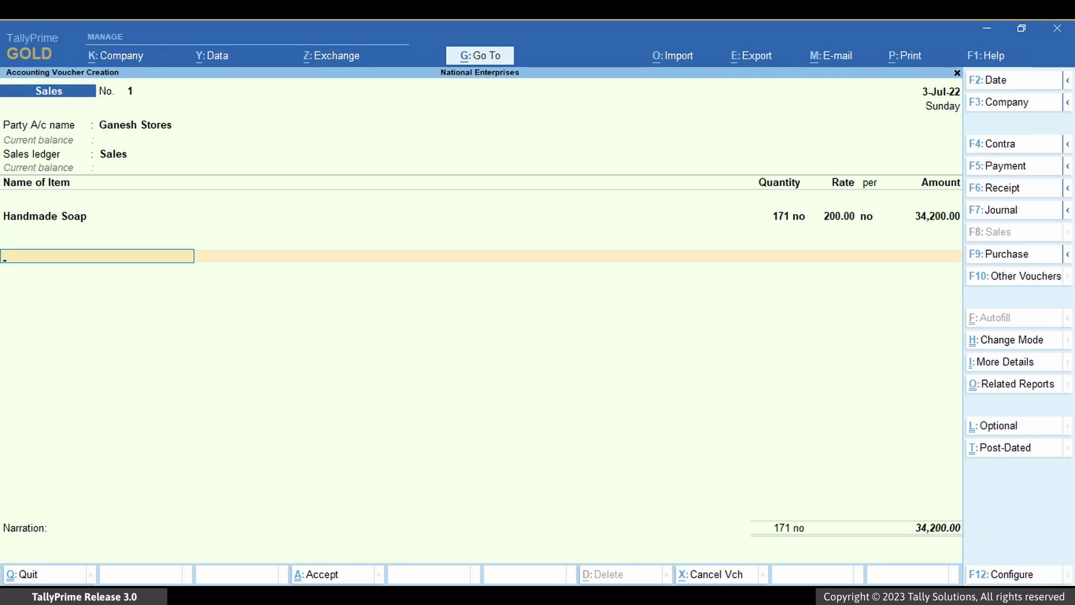
Add the CGST and SGST tax ledgers below the Handmade Soap line.
text(C)
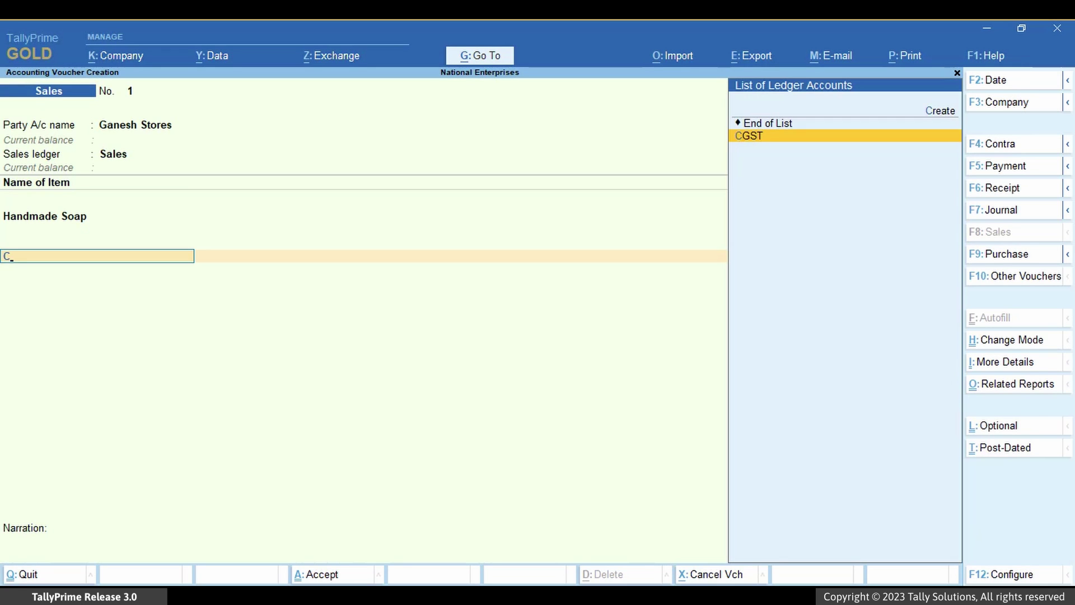
key(Return)
key(Return)
text(Sg)
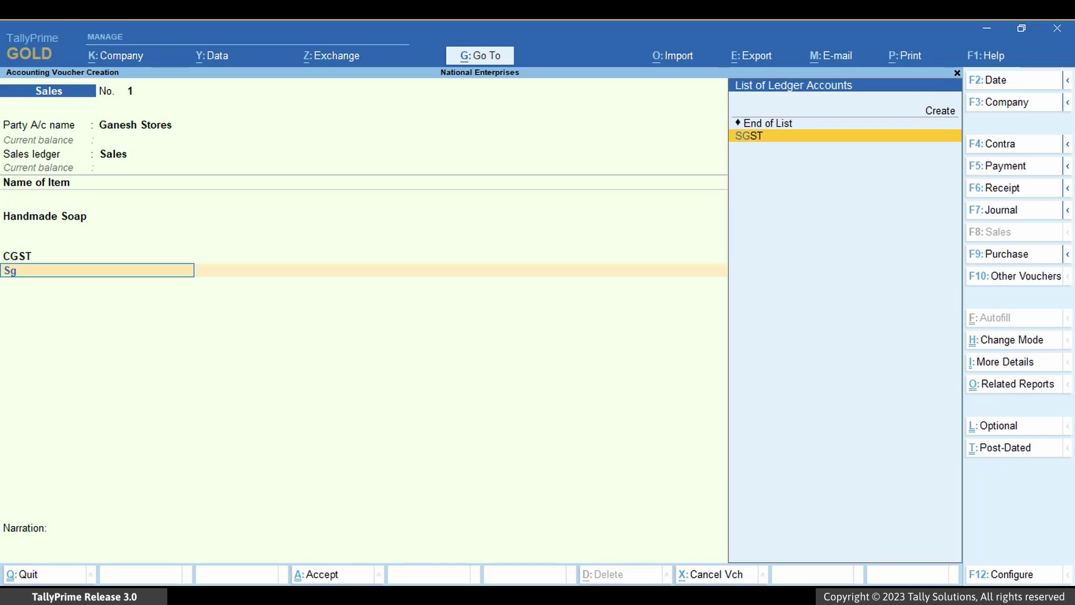
key(Return)
key(Return)
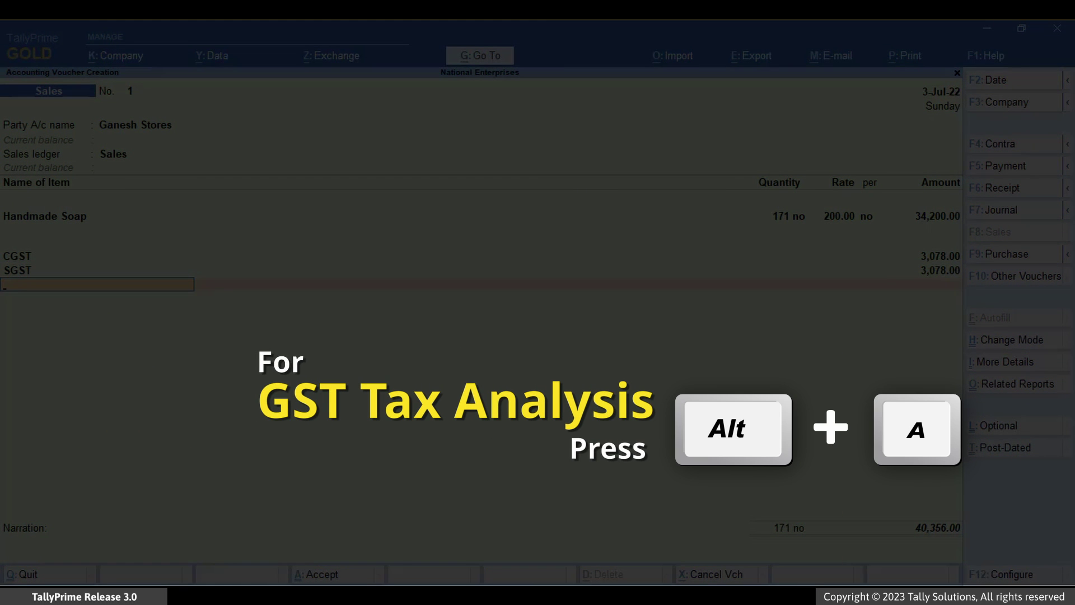
Examine the voucher's GST Tax Analysis in detailed view for the sources of the rate and HSN/SAC details, and return to the voucher.
key(alt+a)
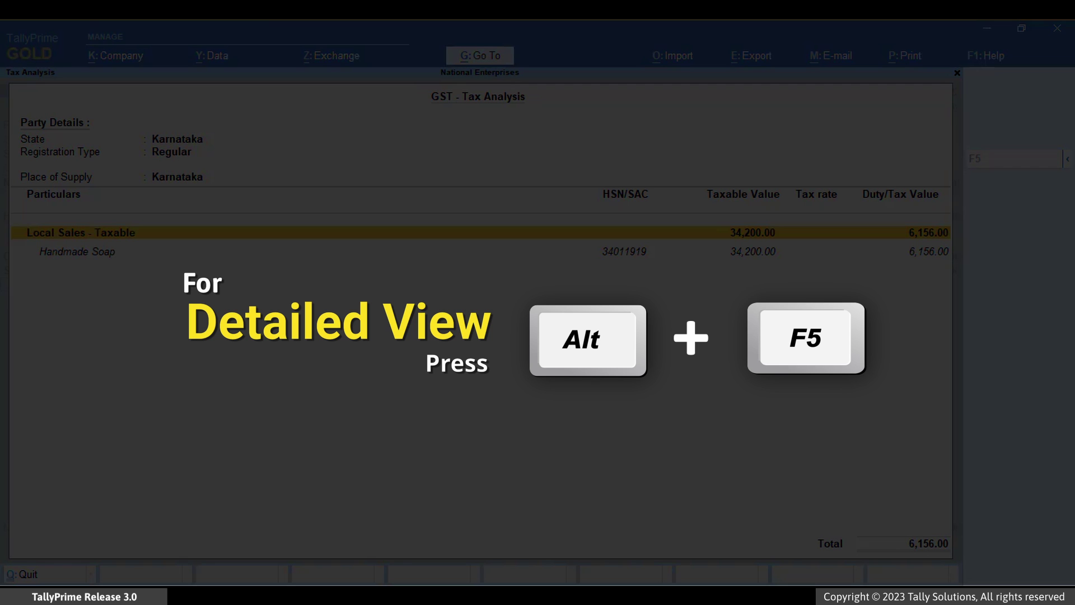
key(alt+F5)
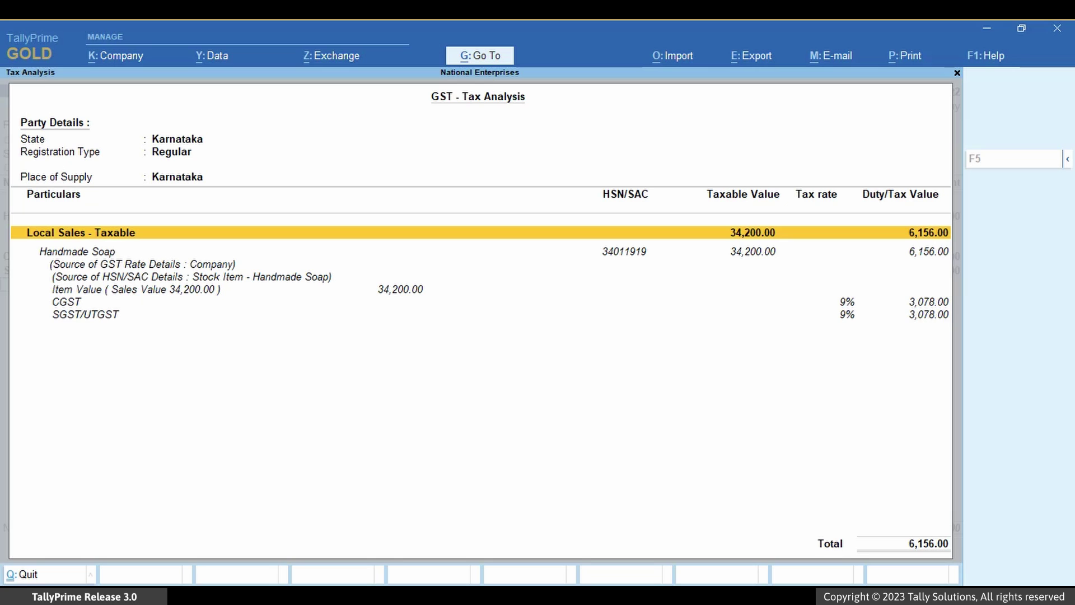
key(Escape)
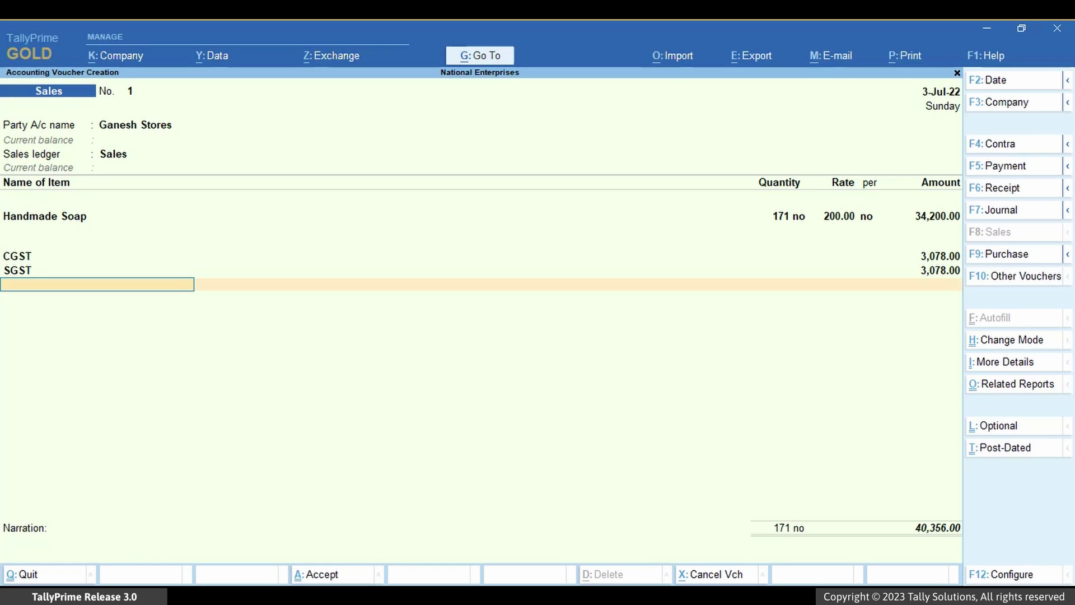
Keep New Ref as the bill-wise reference for Ganesh Stores and save the sales voucher.
key(Return)
key(Return)
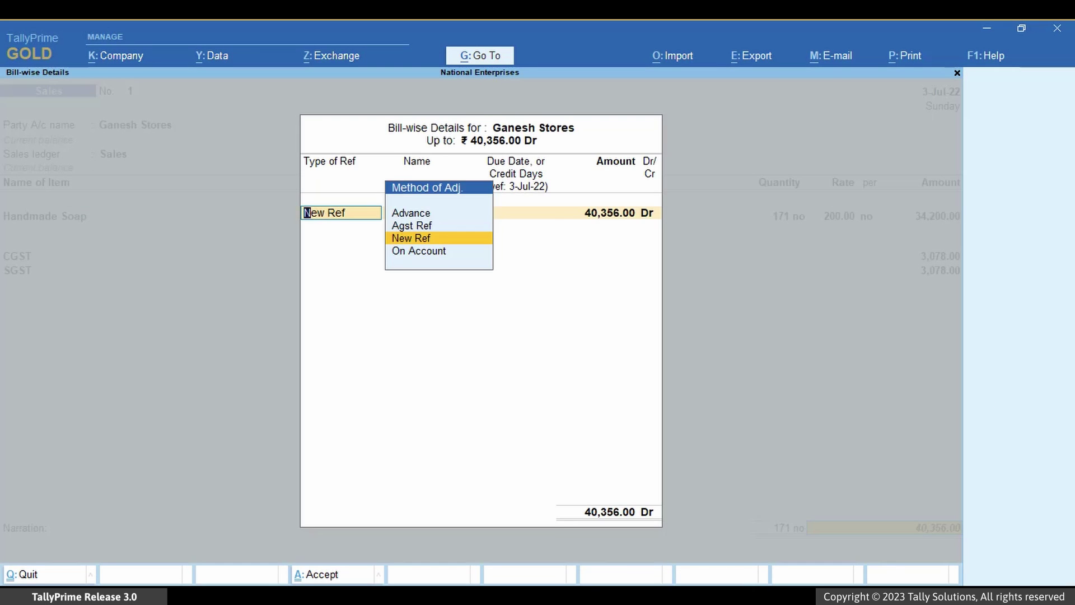
key(Return)
key(Return)
key(Return)
key(Return)
key(Return)
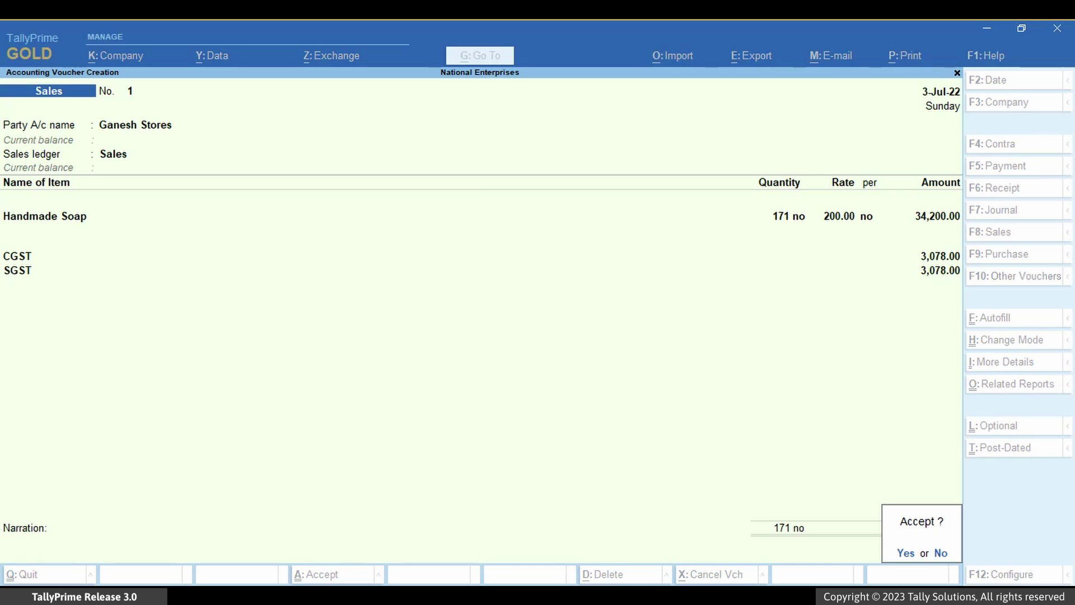
key(Return)
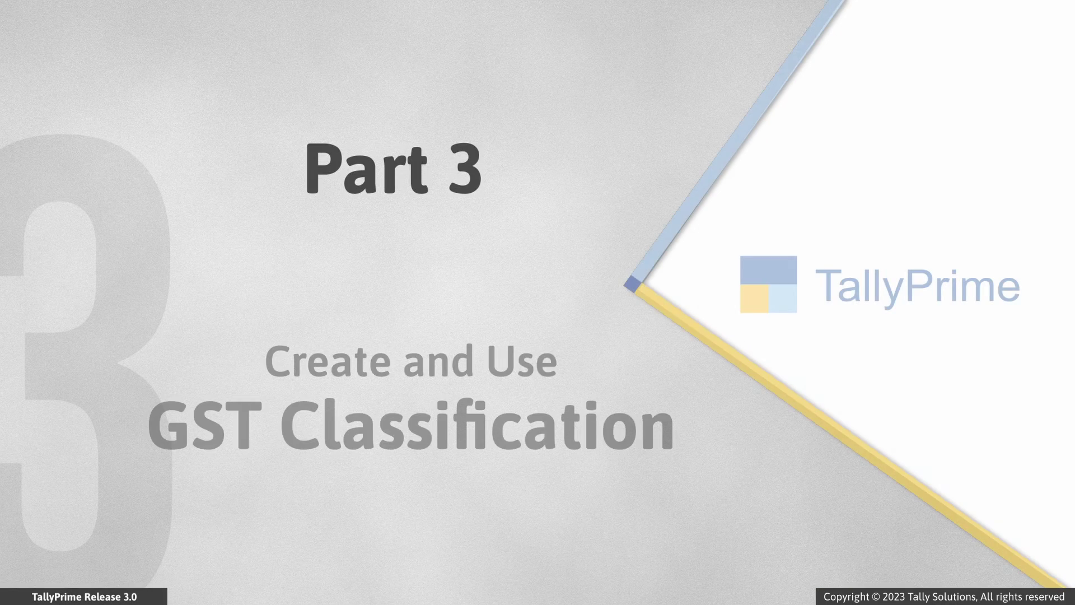